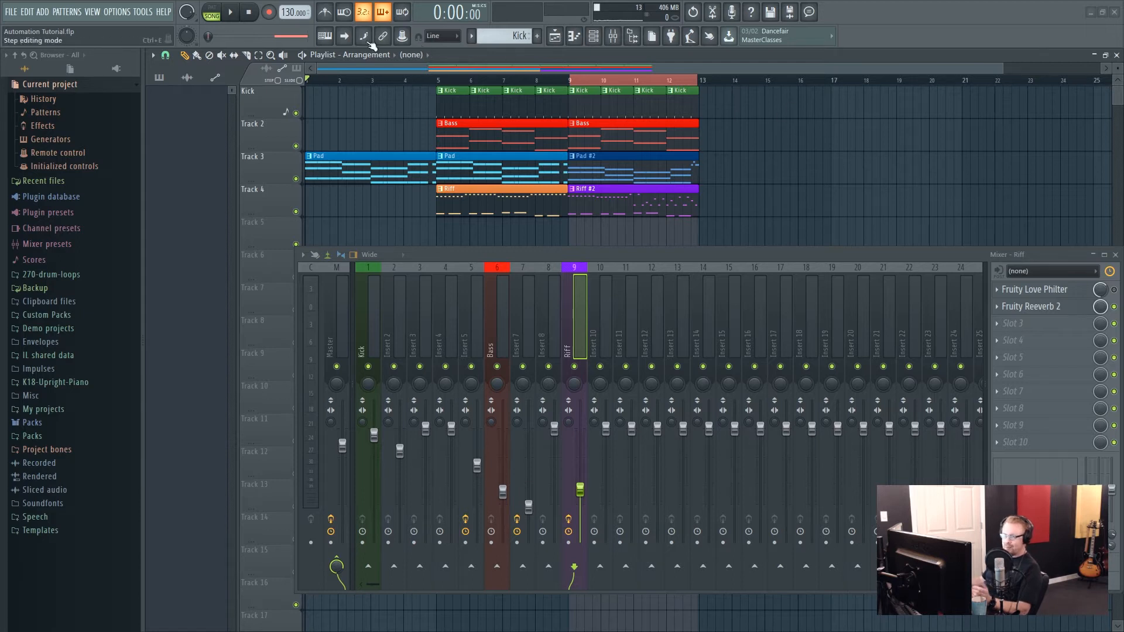
Step: Play the arrangement from the start into bar 5, stop it, and move the mixer clear of the lower playlist tracks
left_click(231, 13)
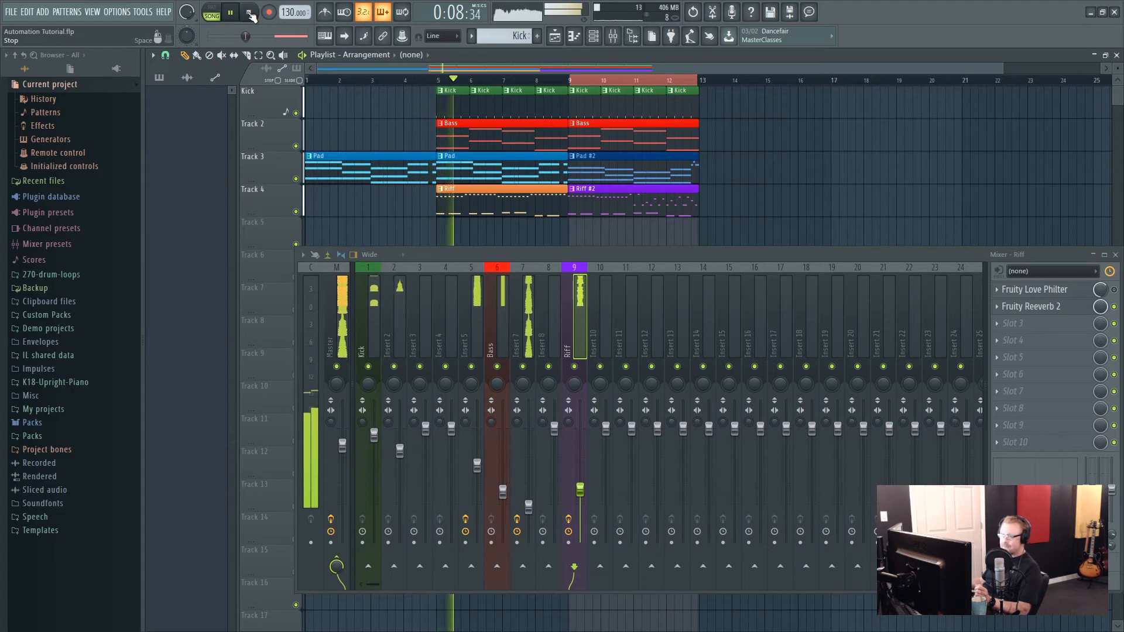
left_click(251, 15)
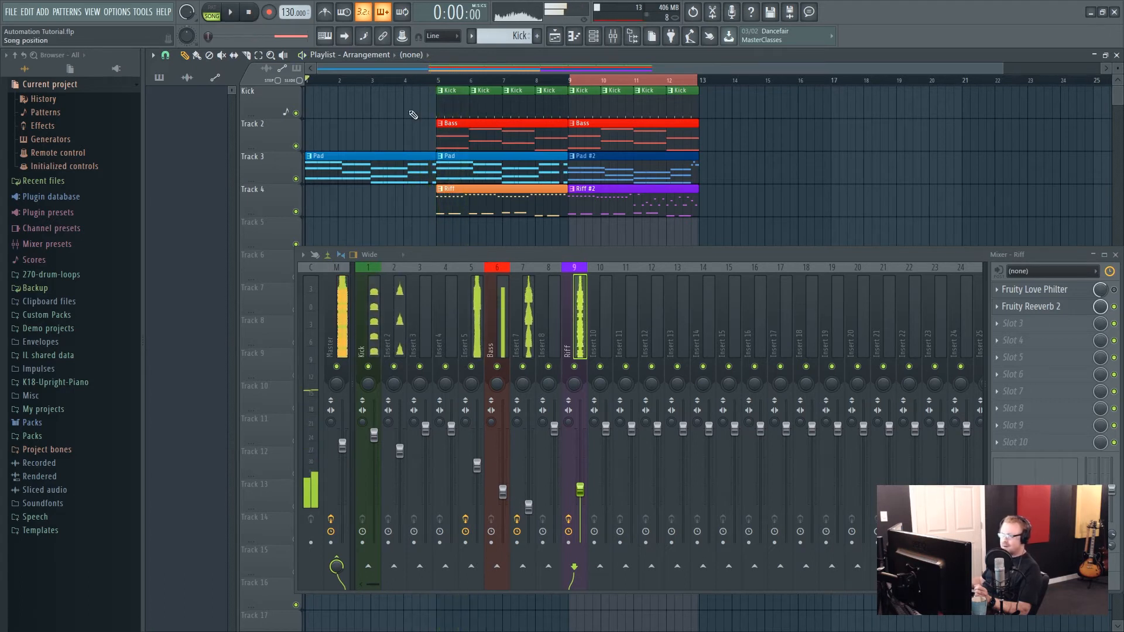
left_click_drag(652, 250, 647, 299)
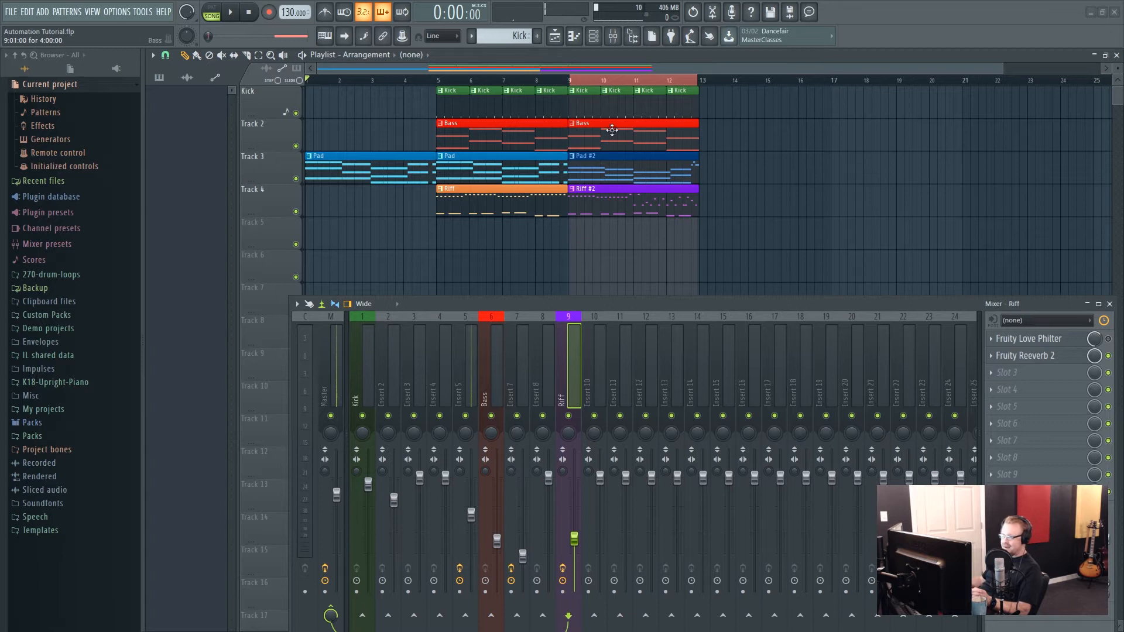
Step: Select bars 9 to 13 in the playlist and create an automation clip for the Riff mixer track's volume
left_click(534, 79)
double_click(535, 79)
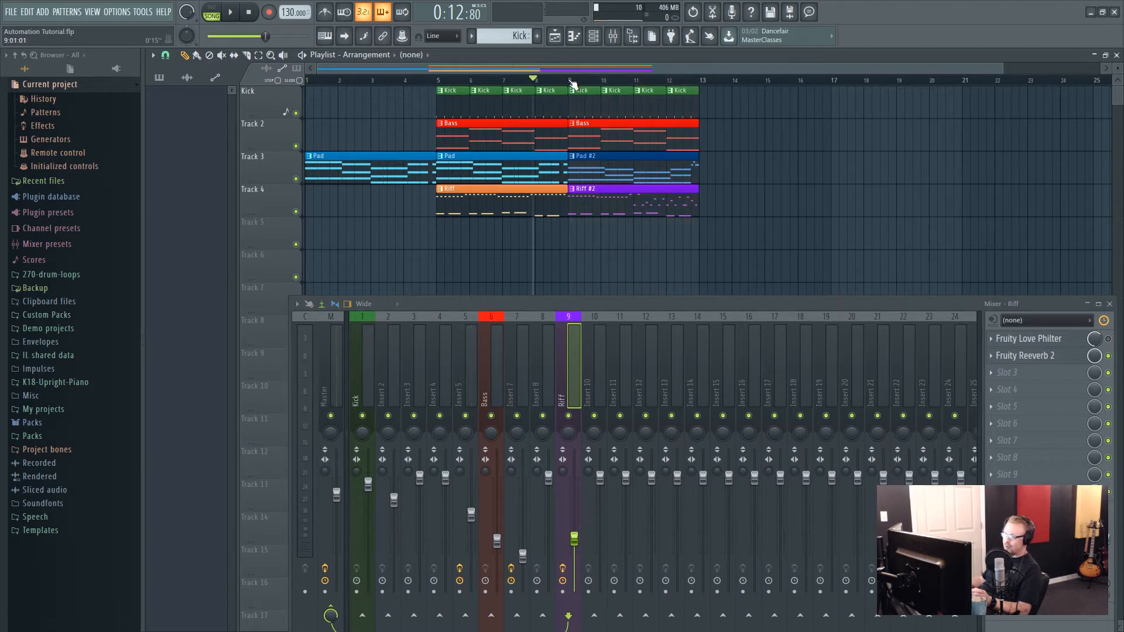
left_click_drag(568, 82, 702, 89)
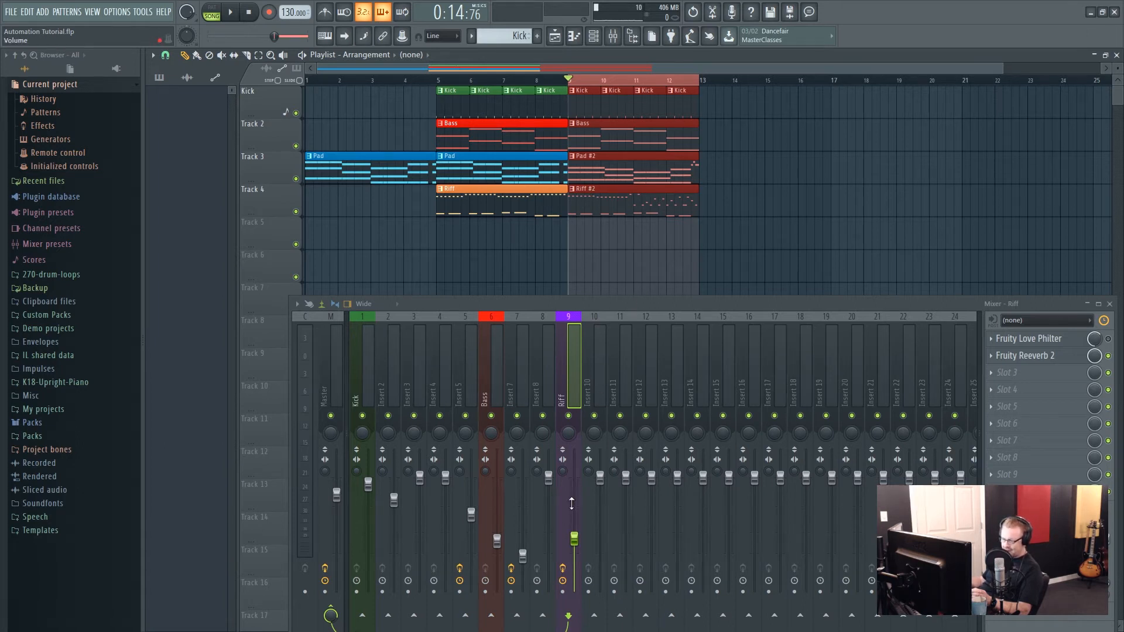
right_click(574, 539)
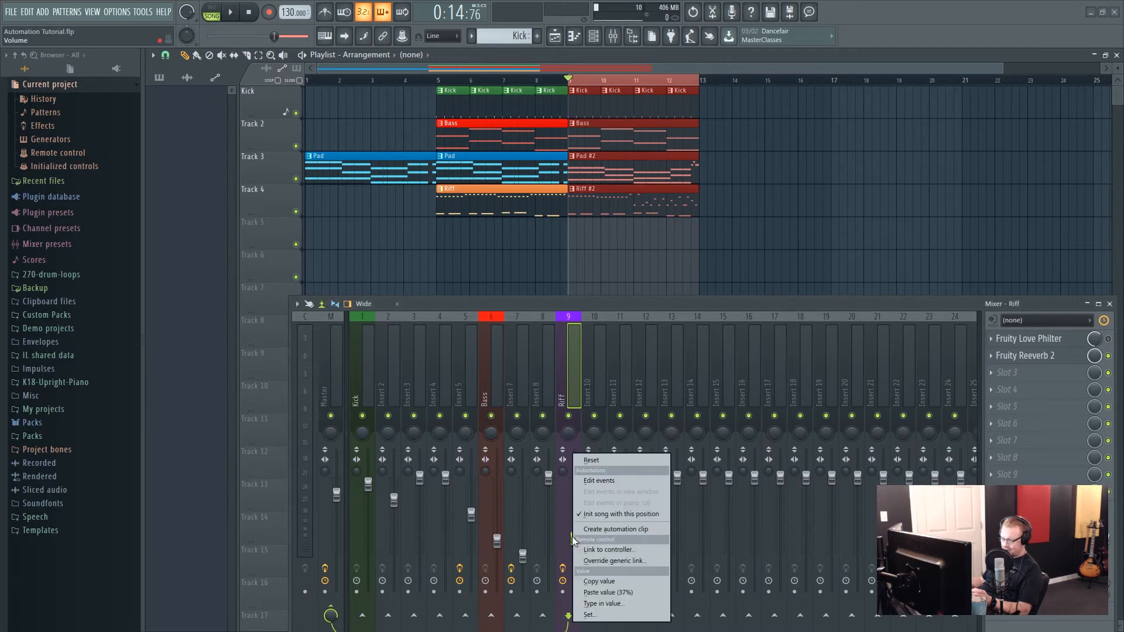
left_click(625, 528)
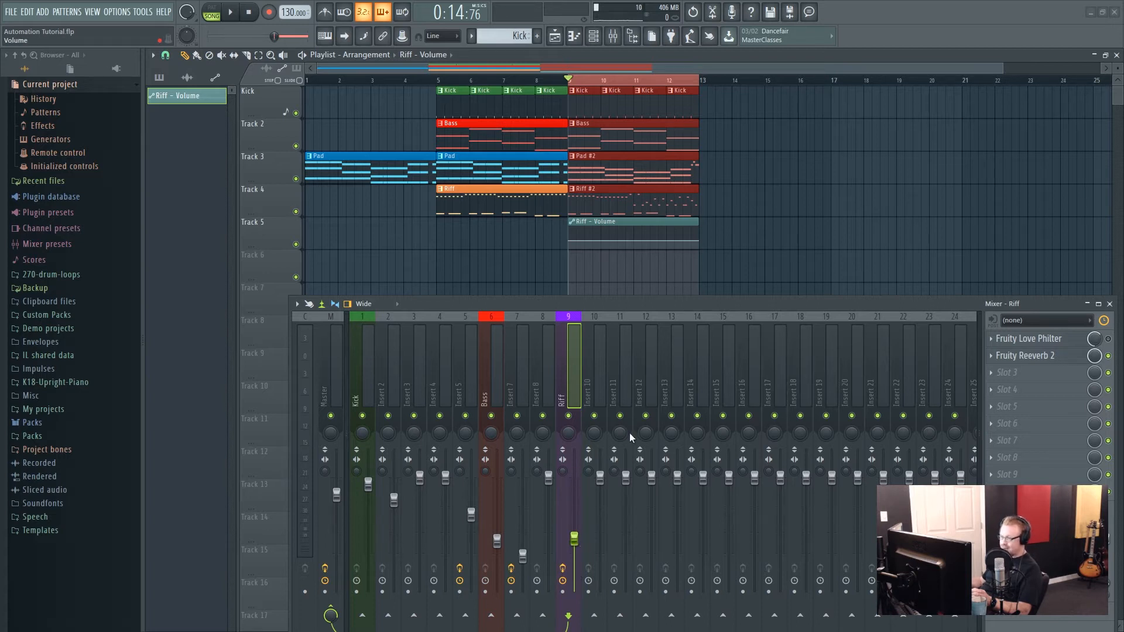
Step: Raise the end point of the Riff volume automation to 84% and play the song from bar 7
mouse_move(668, 244)
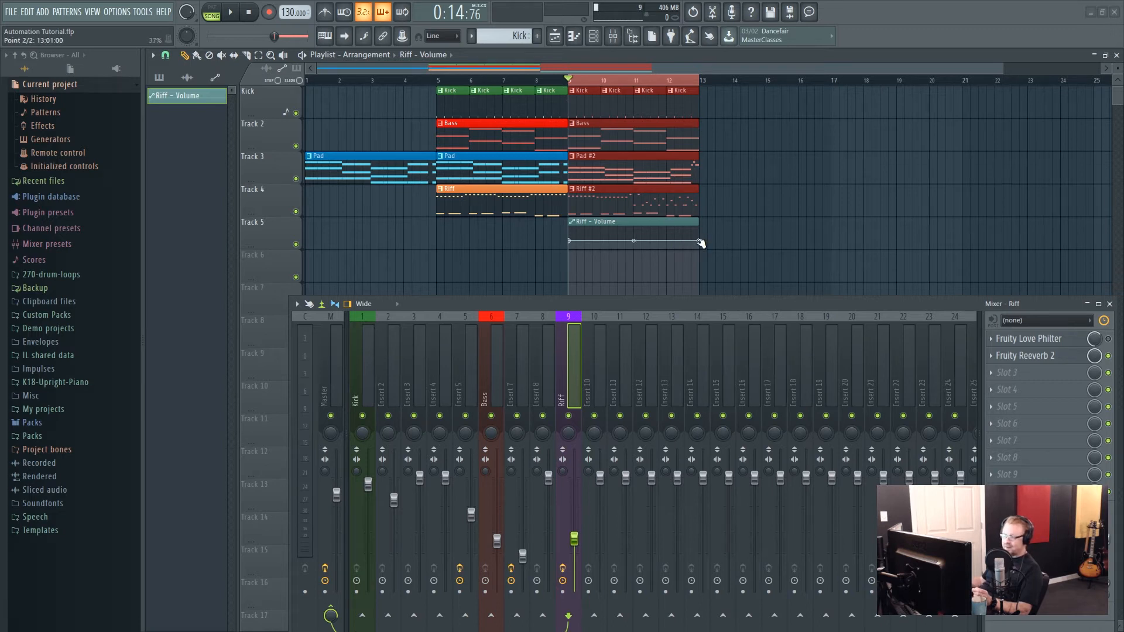
left_click_drag(701, 244, 700, 232)
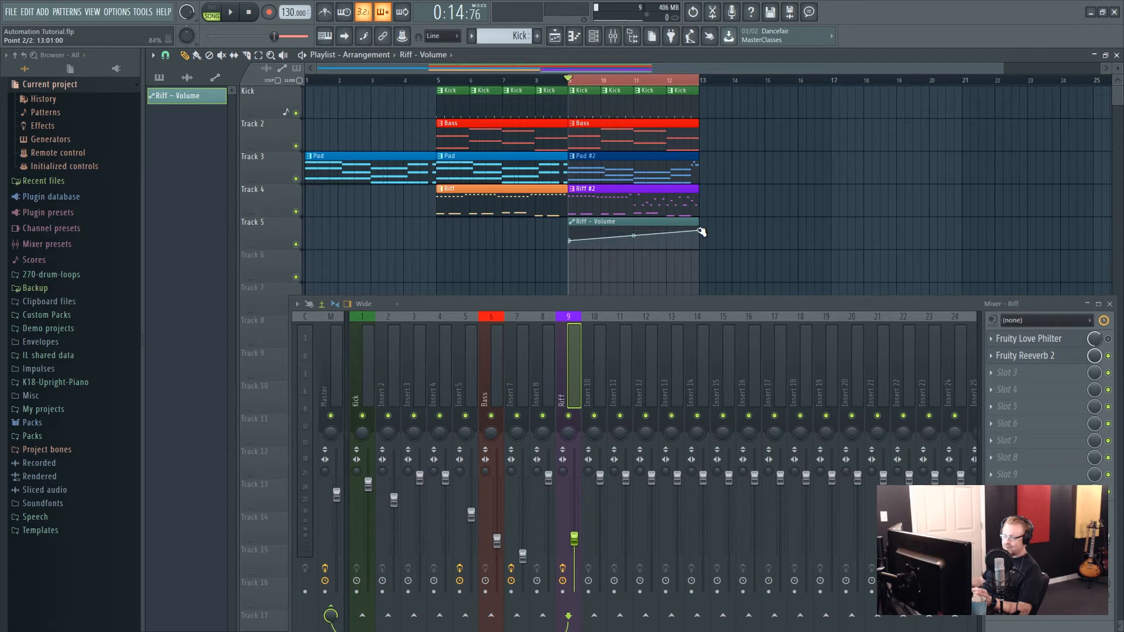
left_click(502, 79)
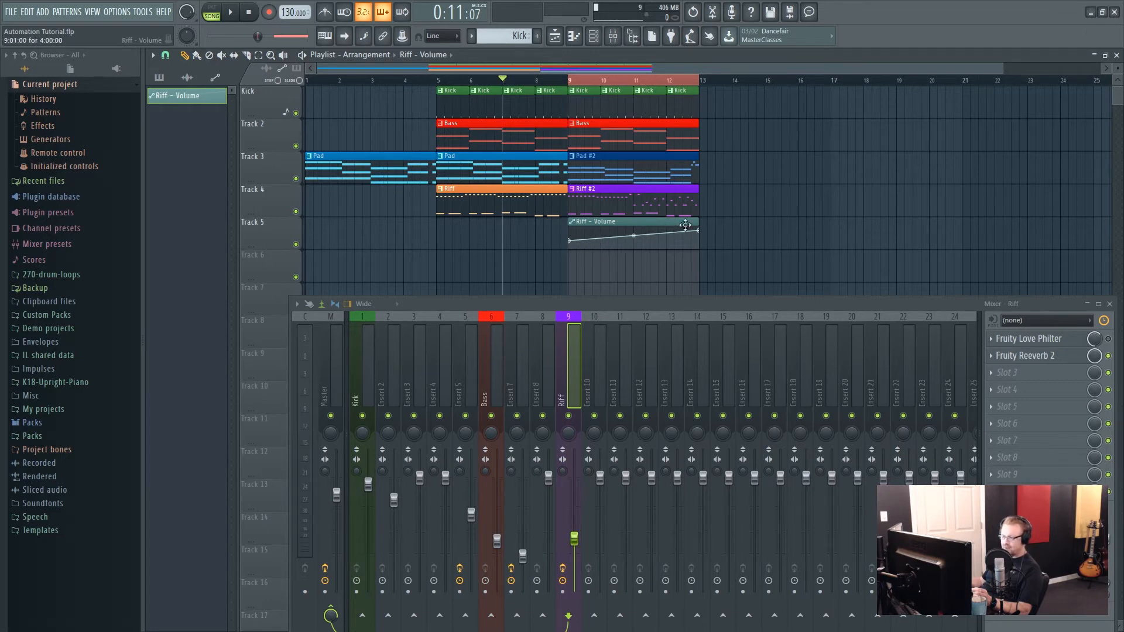
left_click(230, 19)
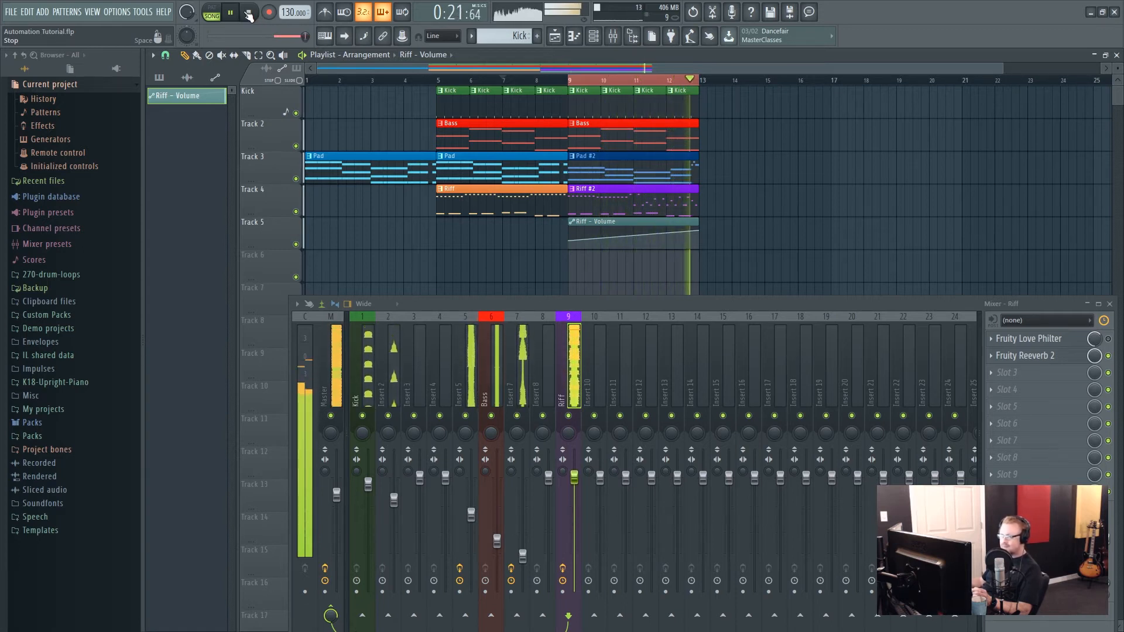
left_click(249, 12)
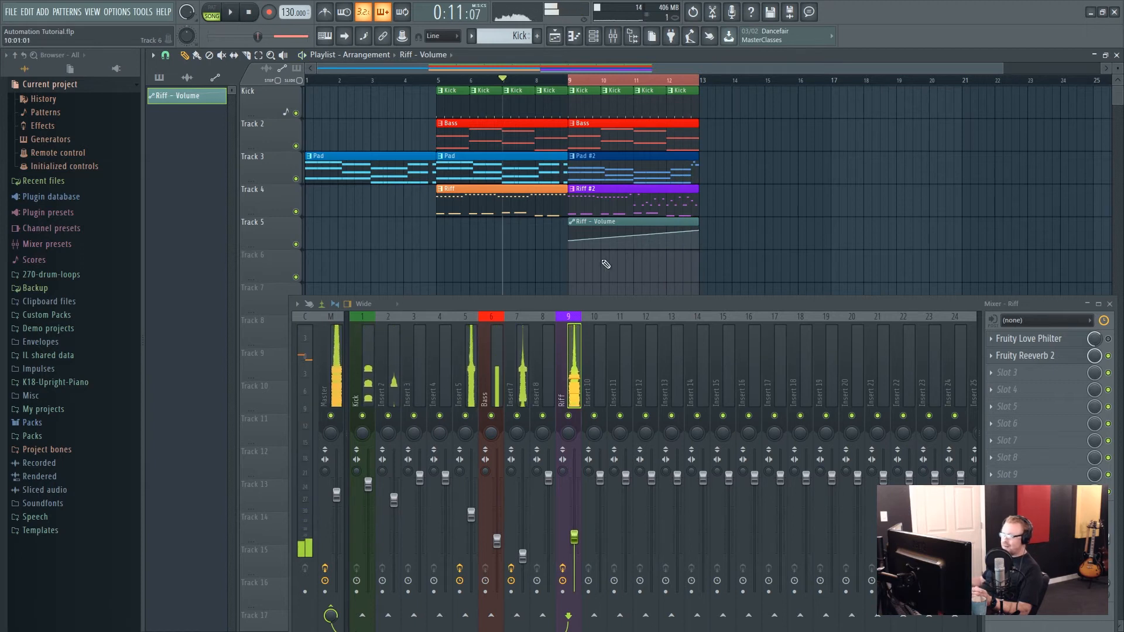
Step: Add control points to the Riff volume automation, shape it into a curve of peaks and dips, and play it from bar 7
right_click(655, 233)
right_click(665, 233)
mouse_move(654, 233)
left_mouse_down()
mouse_move(658, 249)
mouse_move(646, 249)
left_mouse_up()
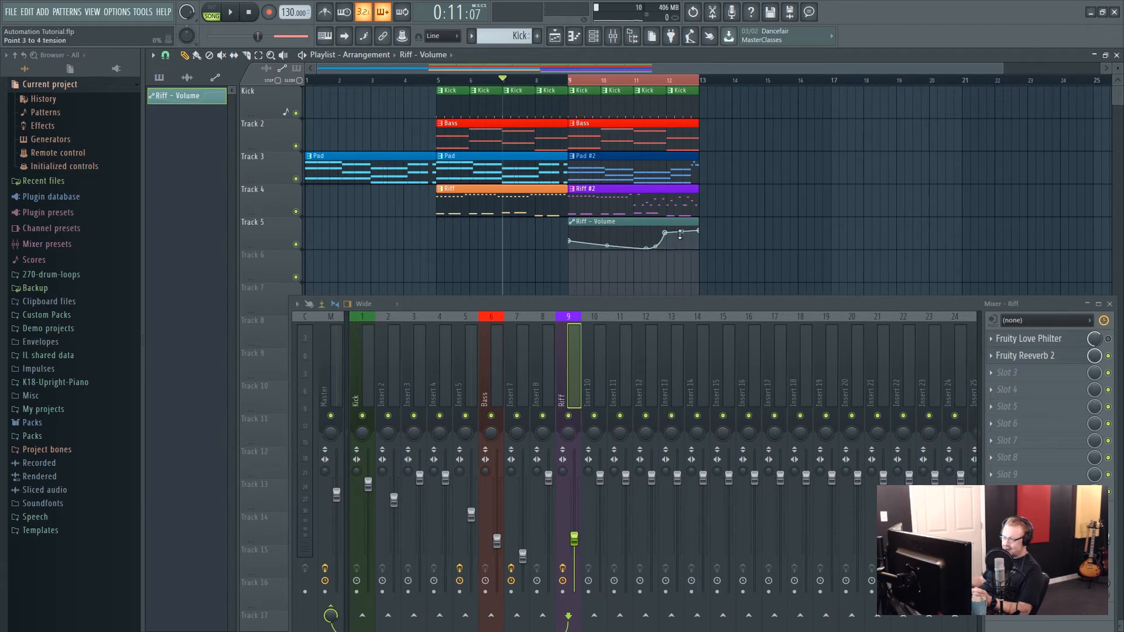
left_click_drag(692, 233, 686, 247)
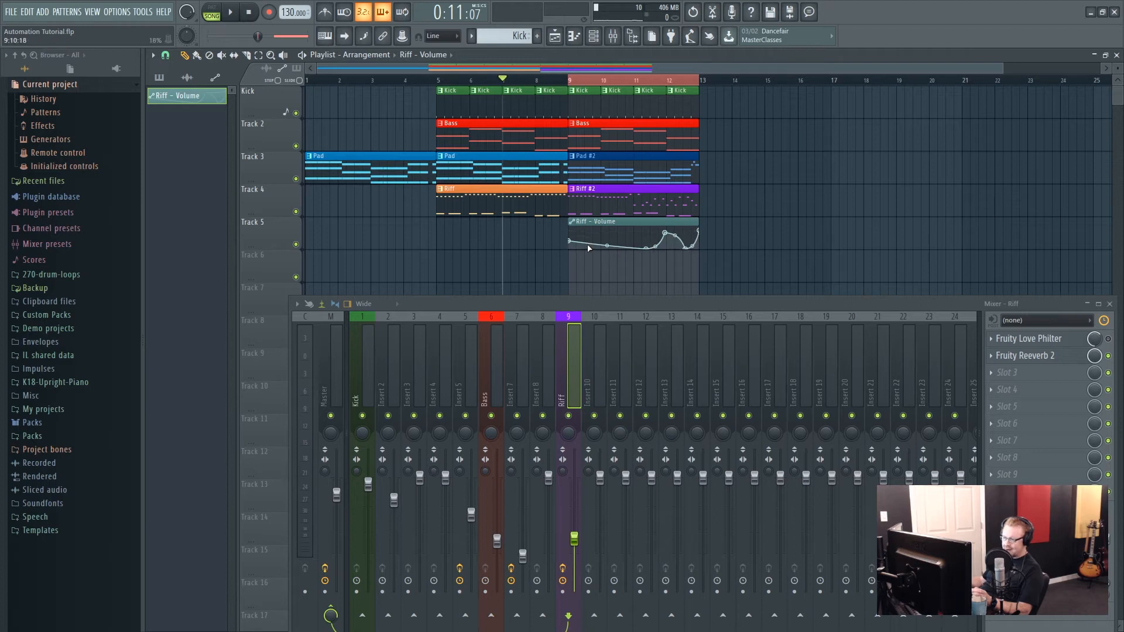
left_click_drag(607, 245, 599, 232)
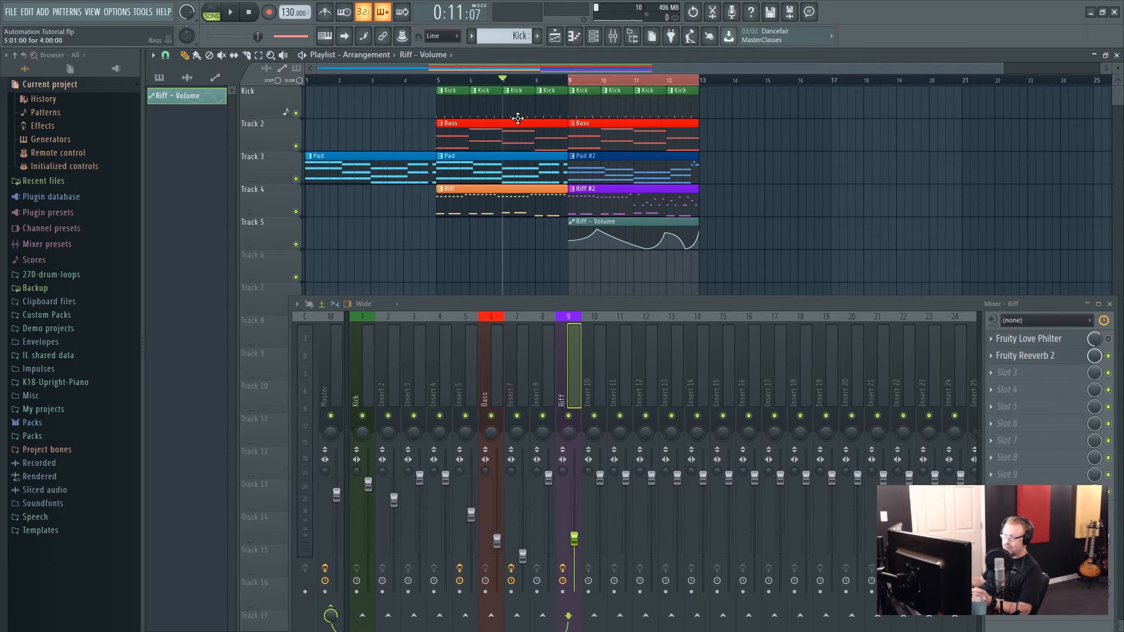
key("space")
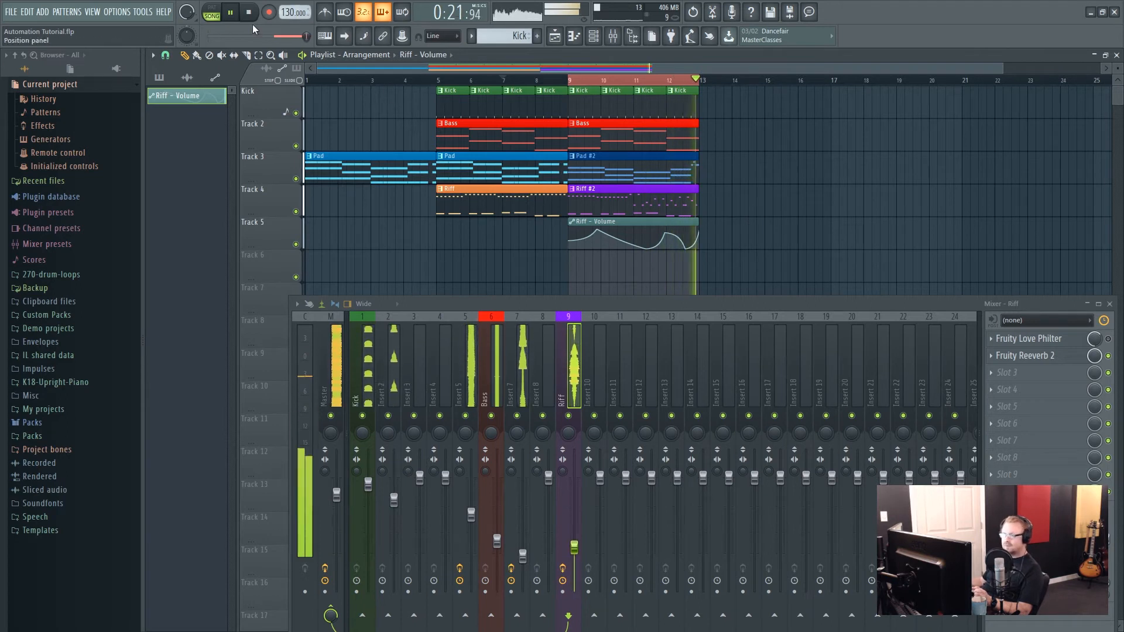
key("space")
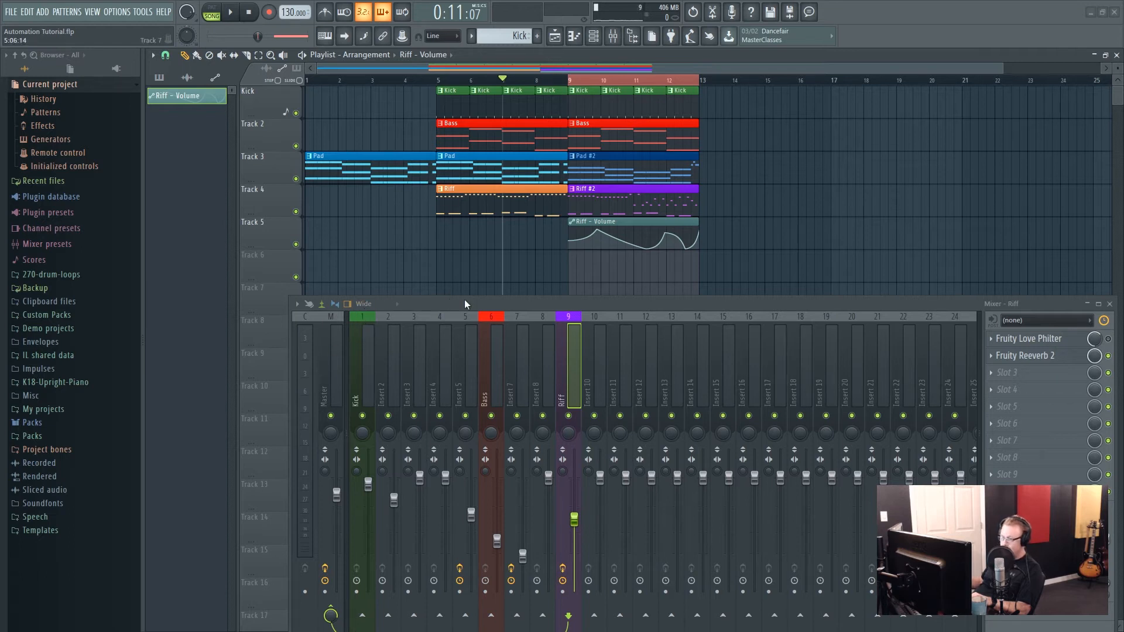
Step: Create an automation clip for the Kick mixer track's volume over bars 9 to 13
left_click_drag(474, 296, 490, 281)
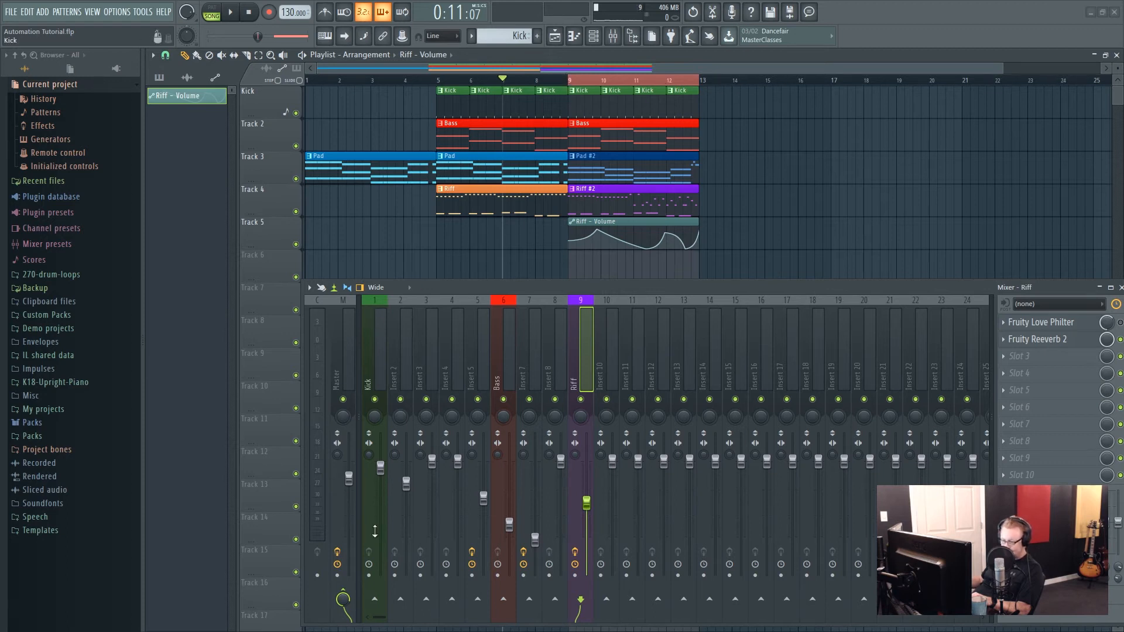
right_click(381, 466)
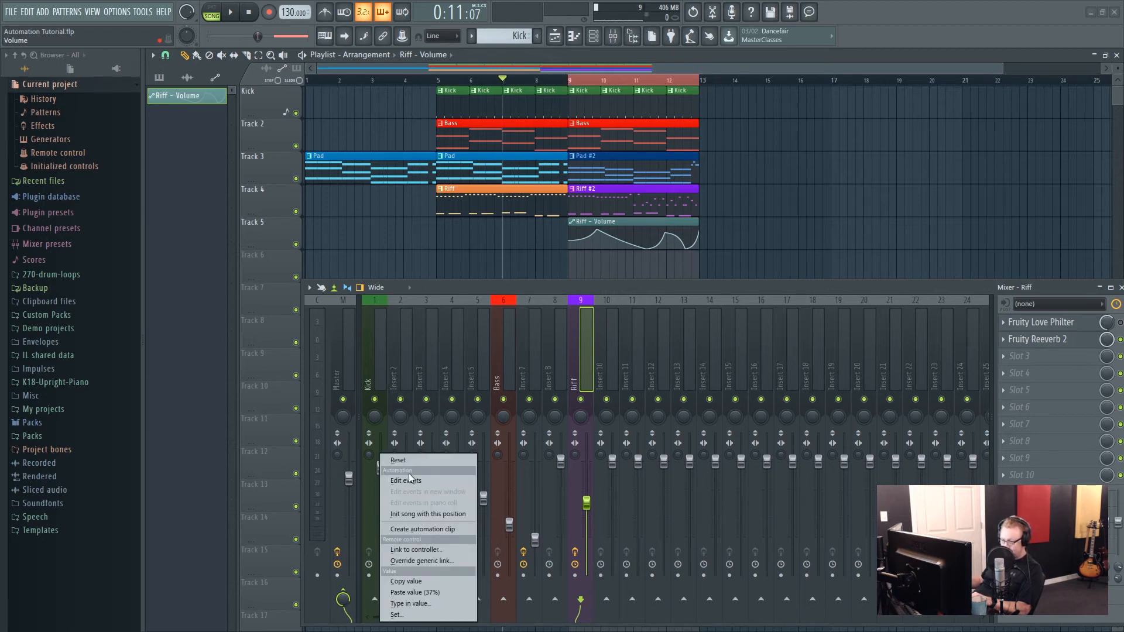
left_click(415, 525)
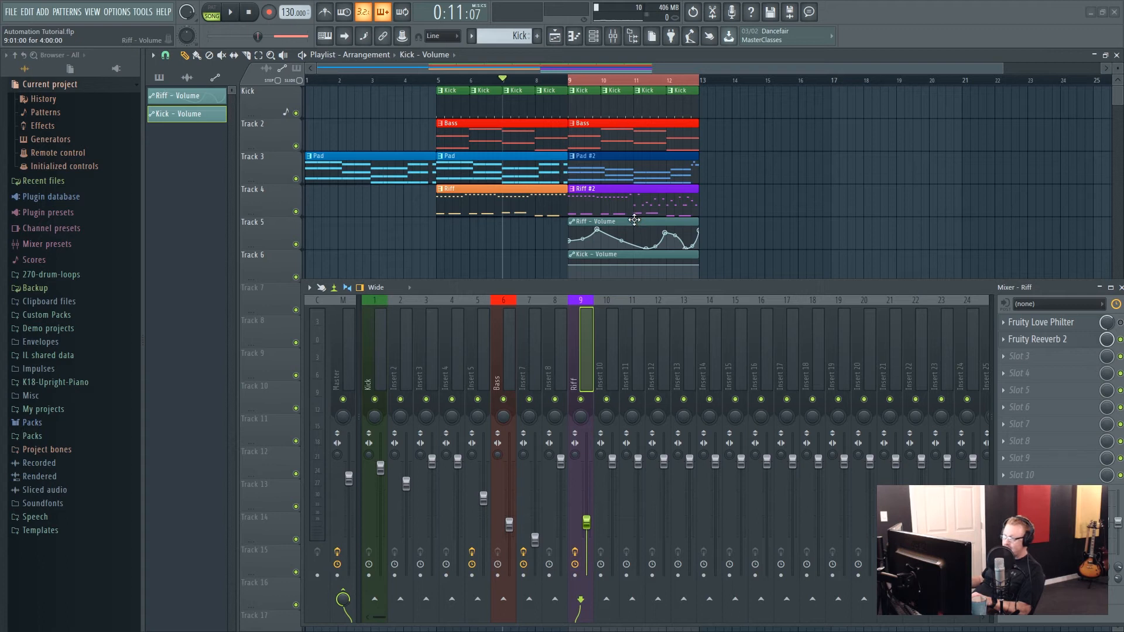
left_click_drag(667, 290, 661, 318)
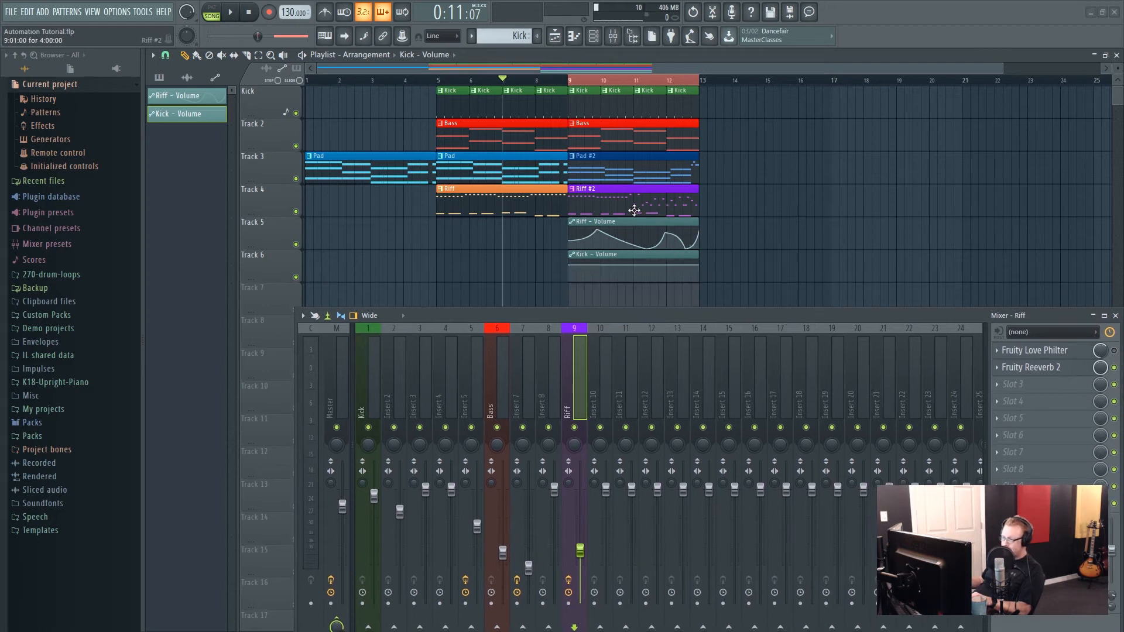
Step: Copy the state of the Riff volume automation clip from its settings
double_click(637, 222)
left_click_drag(508, 216, 786, 71)
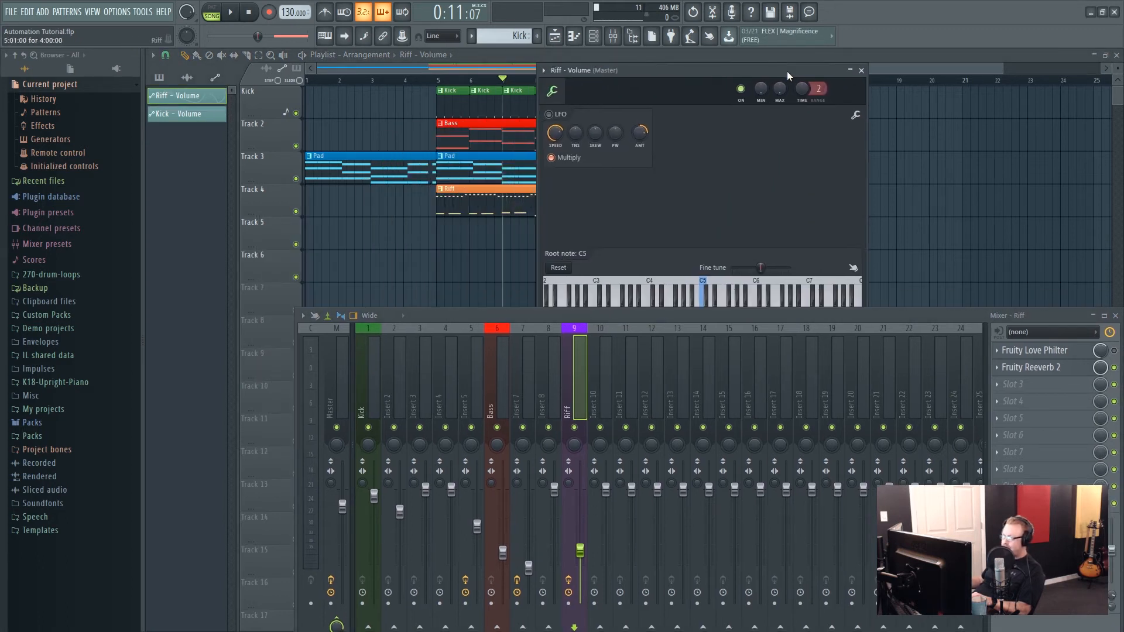
left_click(855, 116)
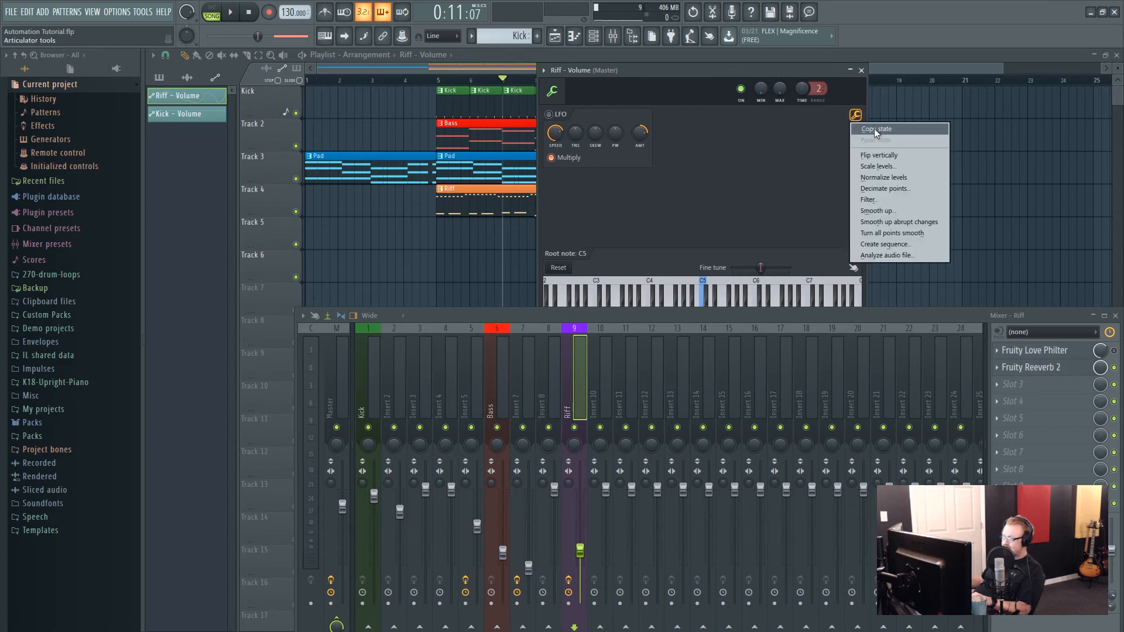
left_click(873, 128)
left_click(861, 70)
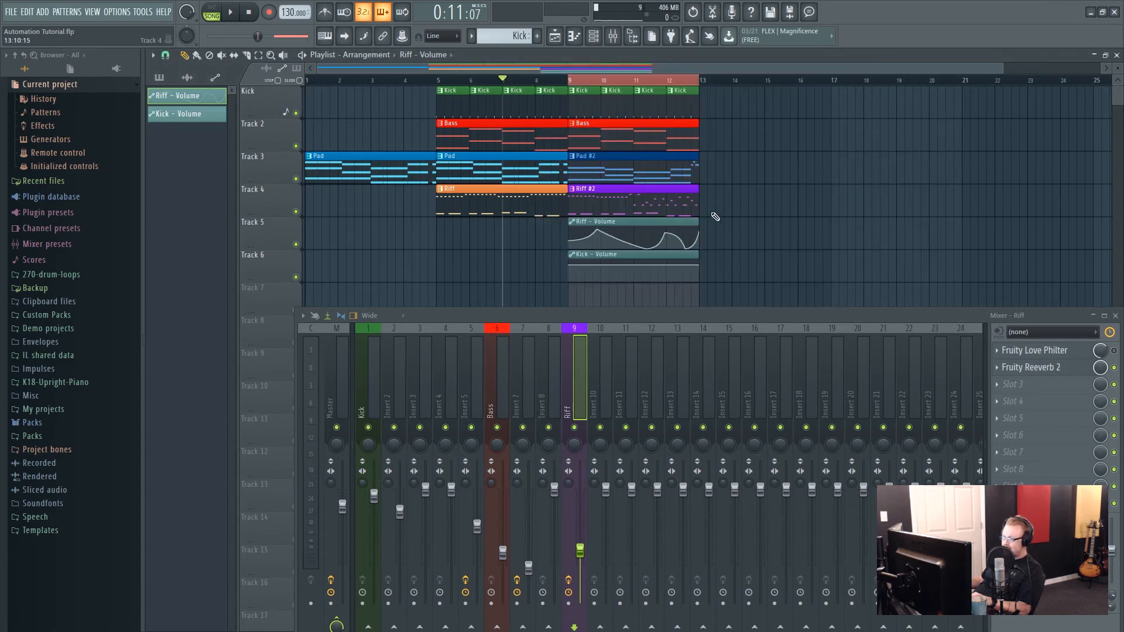
Step: Paste the copied automation state into the Kick volume automation clip
double_click(642, 257)
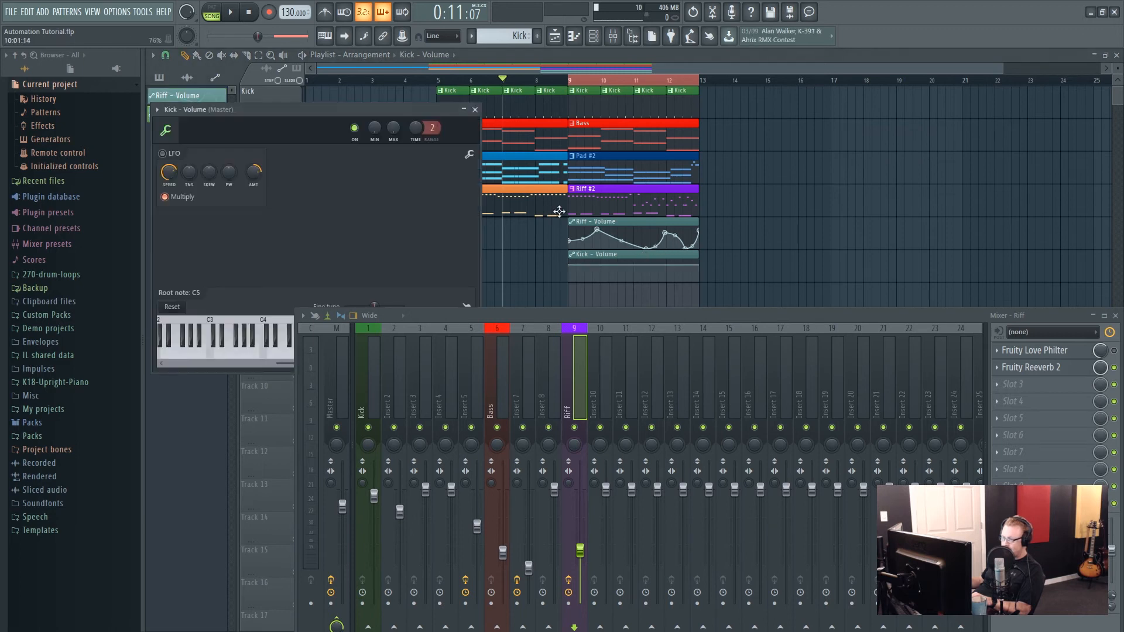
left_click_drag(415, 89, 724, 62)
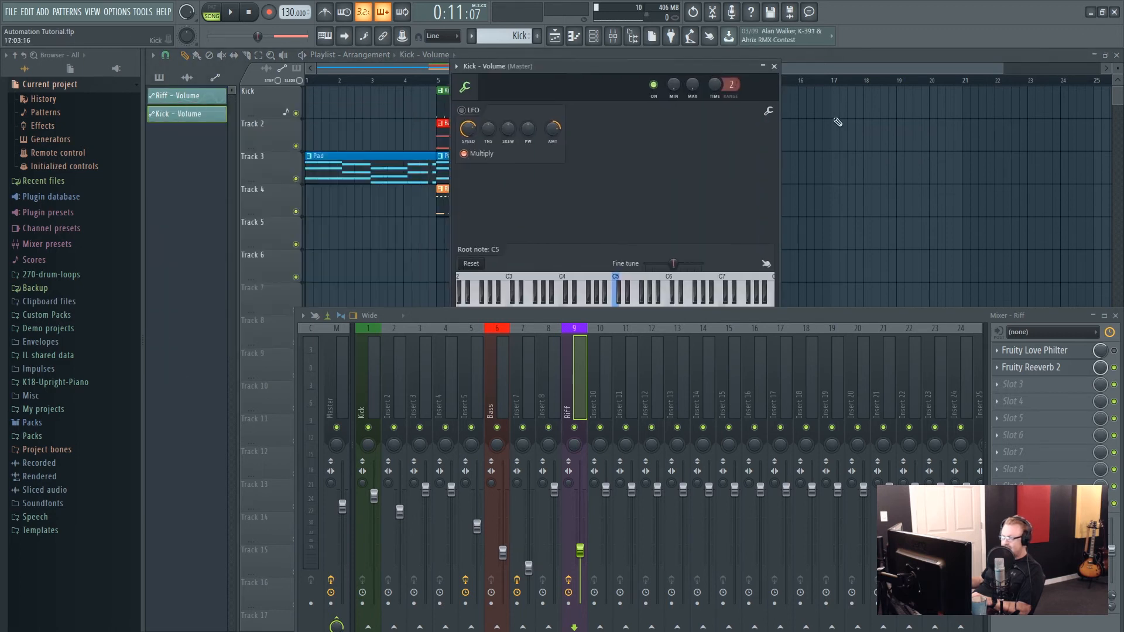
left_click(768, 110)
left_click(789, 136)
left_click(773, 66)
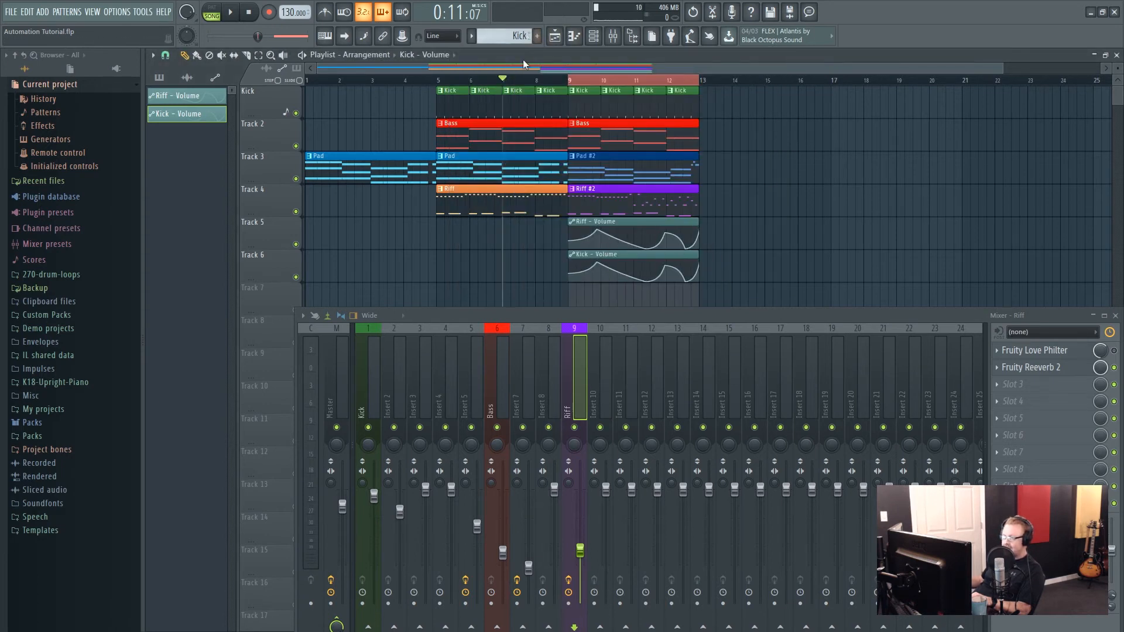
Step: Play the song from bar 7 to hear the Riff and Kick volume automation together, and stop playback
left_click(231, 12)
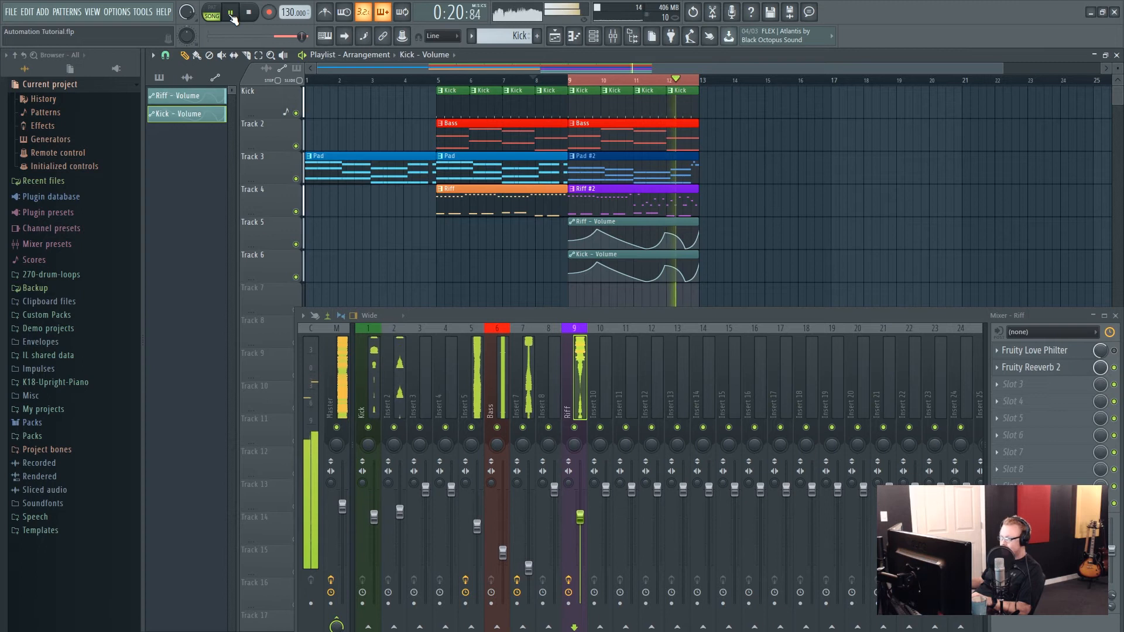
left_click(249, 13)
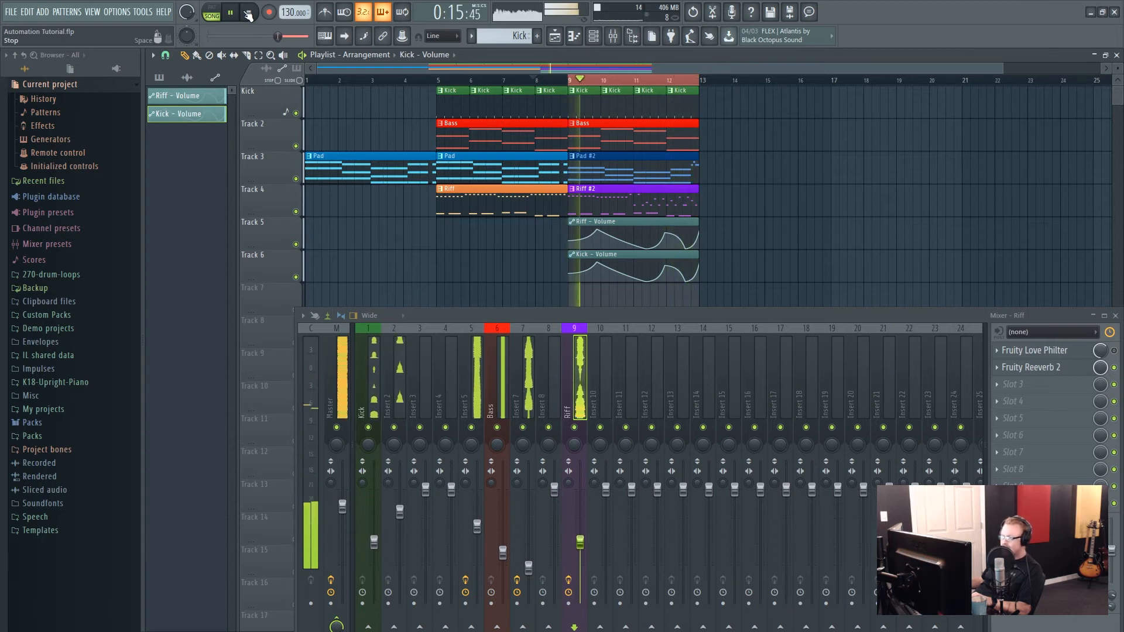
left_click(249, 13)
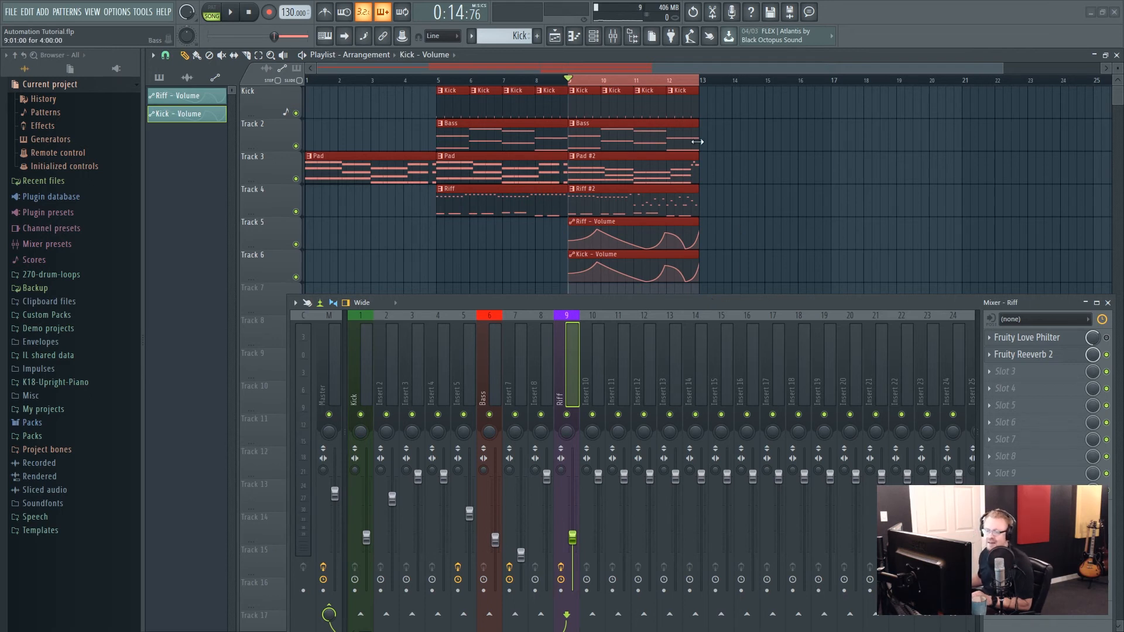
Step: Check the channel rack while briefly playing the song from its beginning, and close the rack
left_click(596, 38)
left_click(477, 307)
left_click(483, 344)
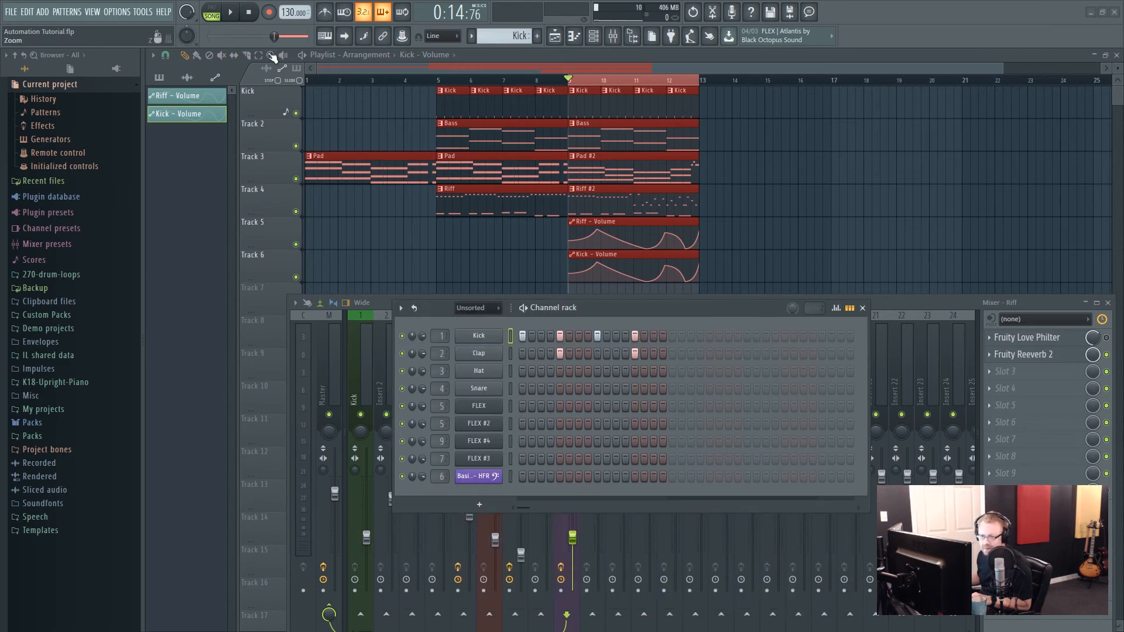
left_click_drag(278, 38, 208, 36)
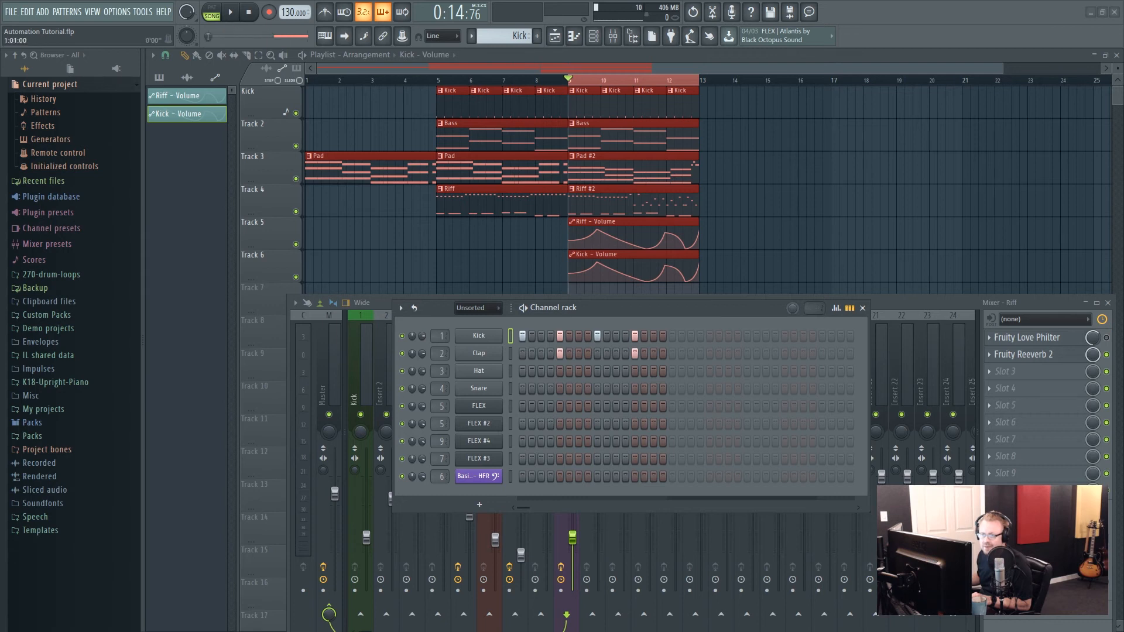
left_click(232, 16)
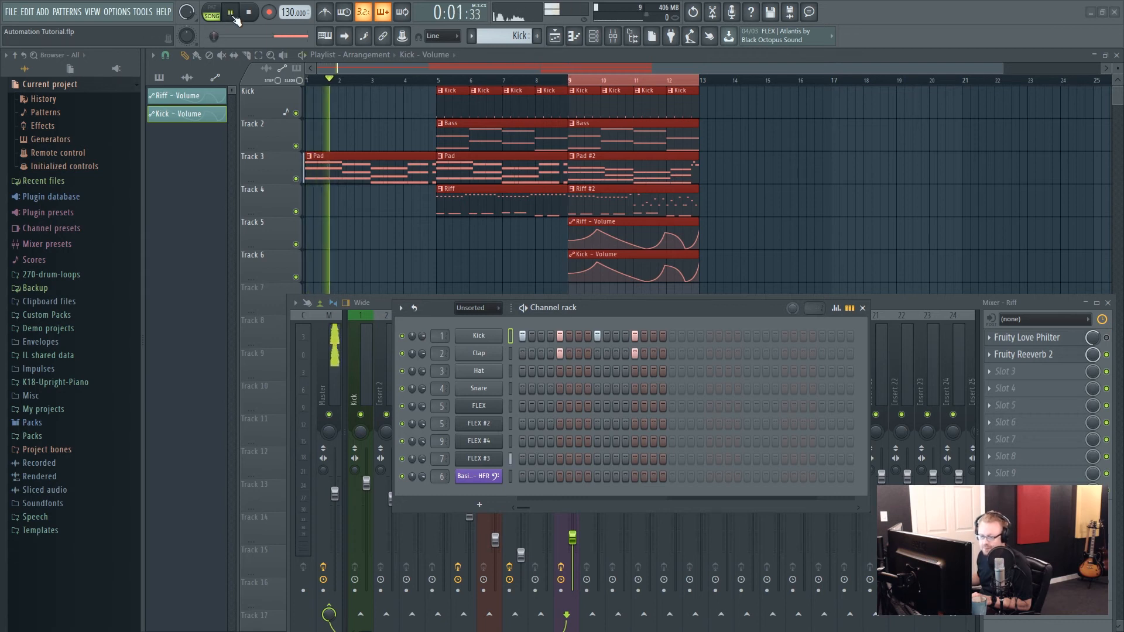
left_click(251, 14)
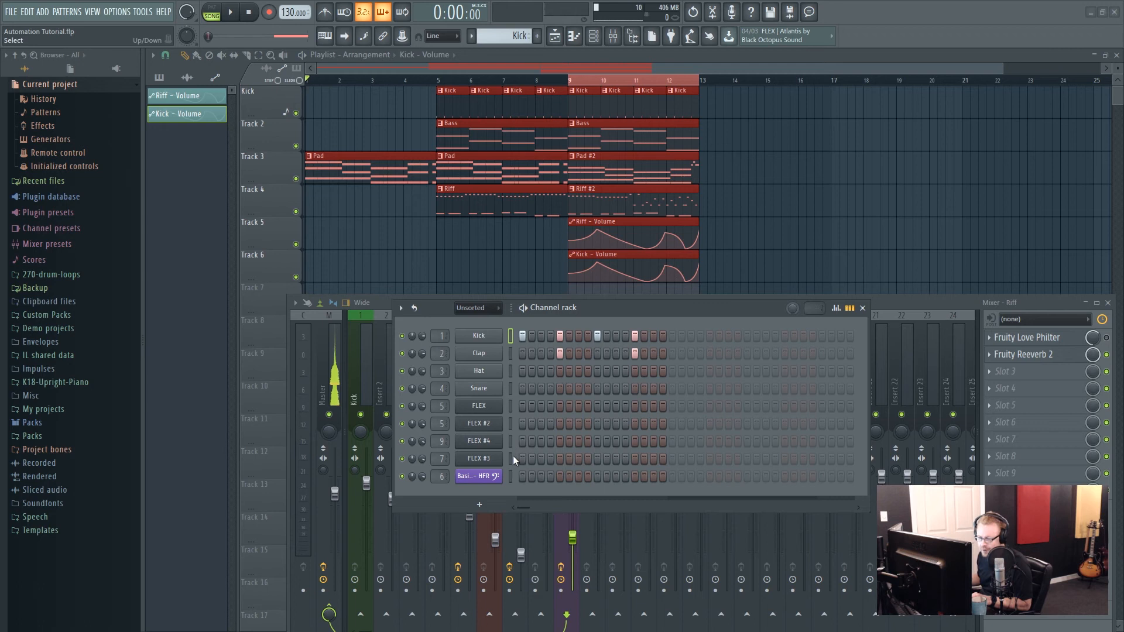
left_click(863, 308)
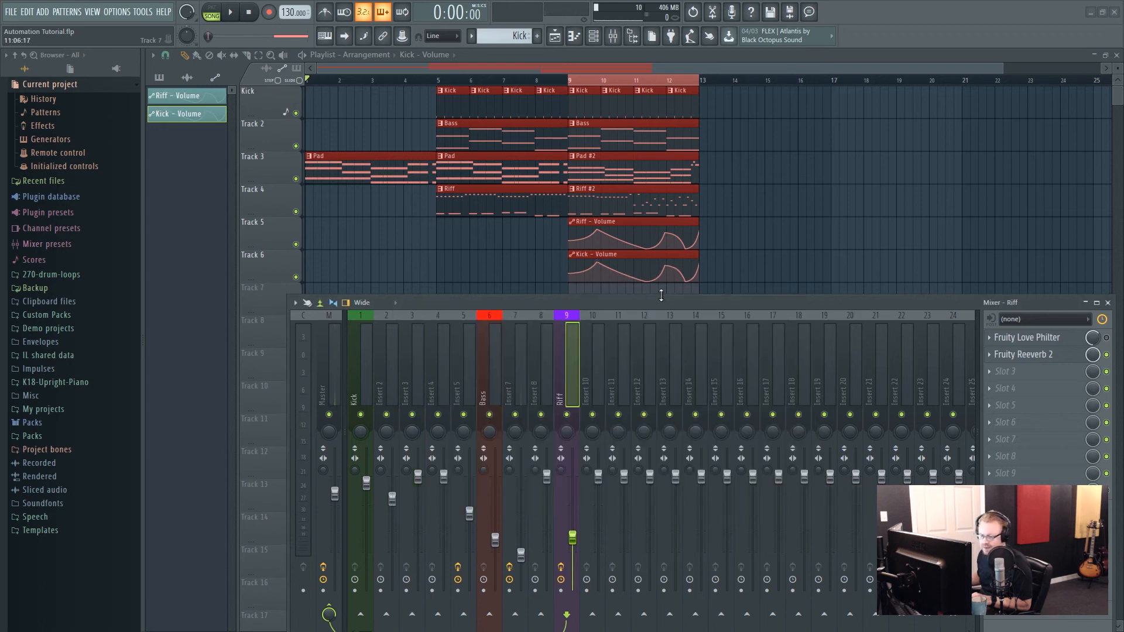
Step: Add Fruity Parametric EQ 2 to slot 3 of mixer Insert 7, and arrange the mixer and EQ windows apart
left_click_drag(690, 300, 697, 283)
left_click(522, 300)
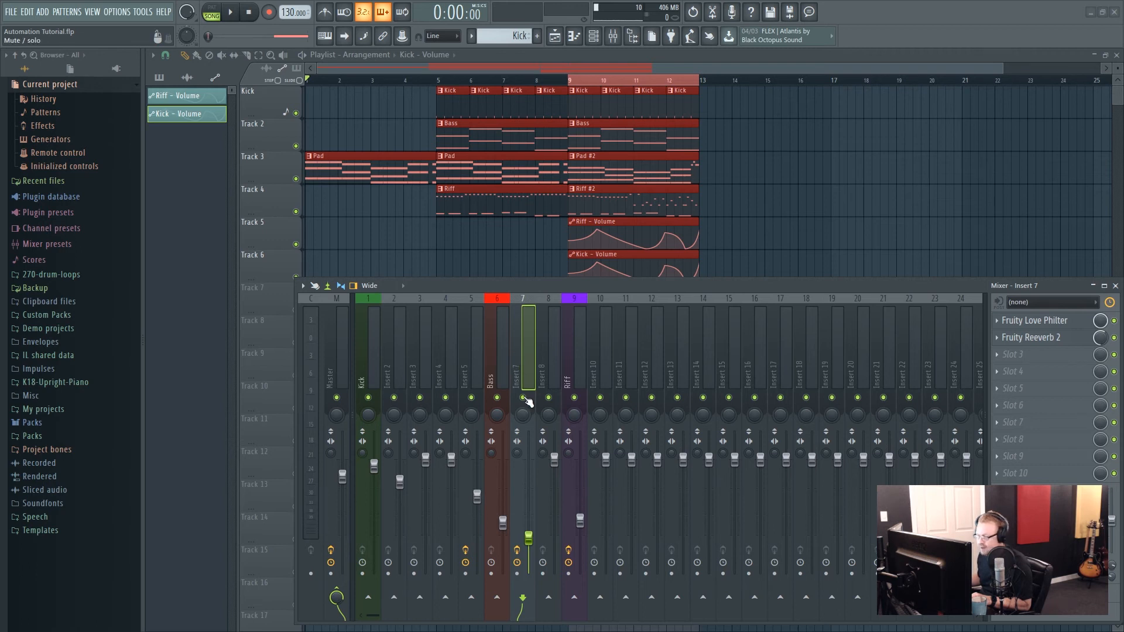
left_click(996, 355)
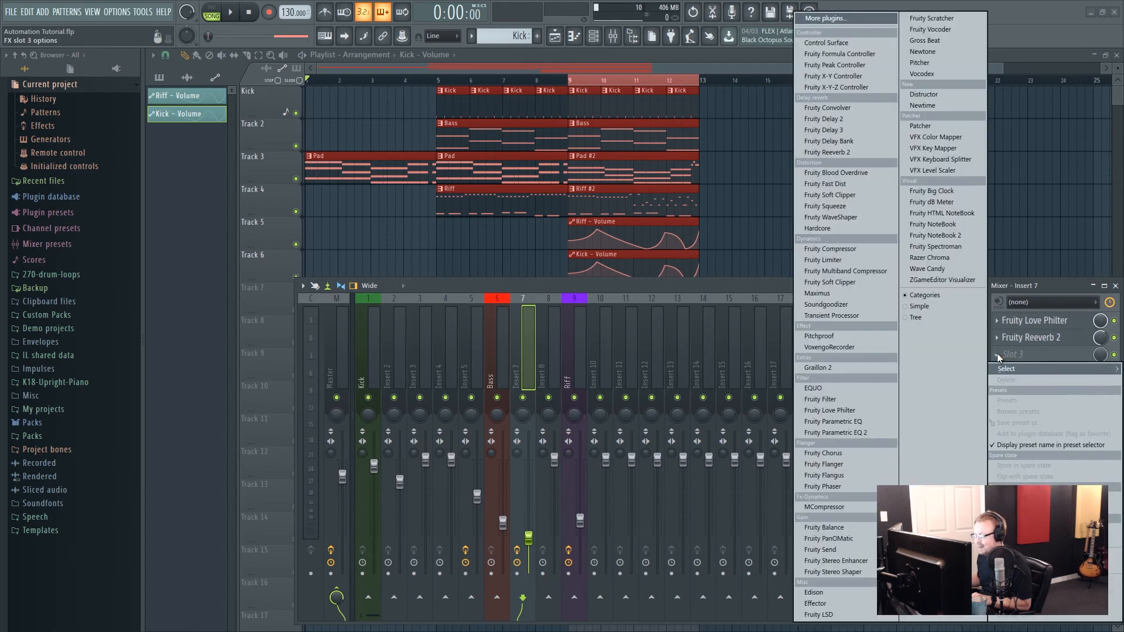
left_click(838, 432)
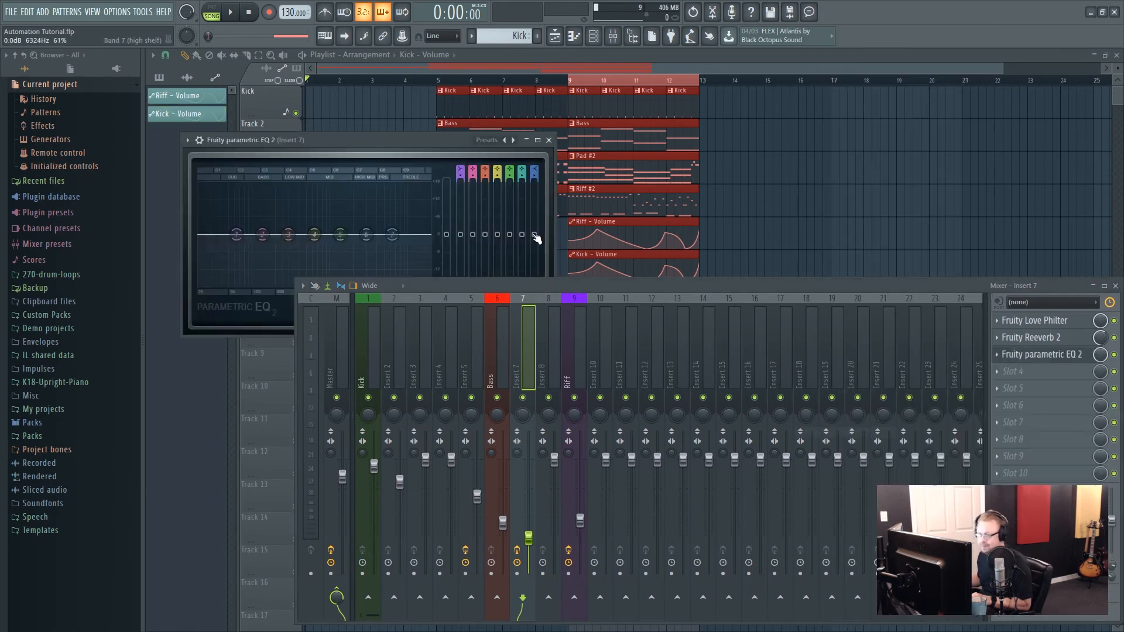
left_click_drag(539, 282, 527, 358)
left_click_drag(390, 138, 563, 130)
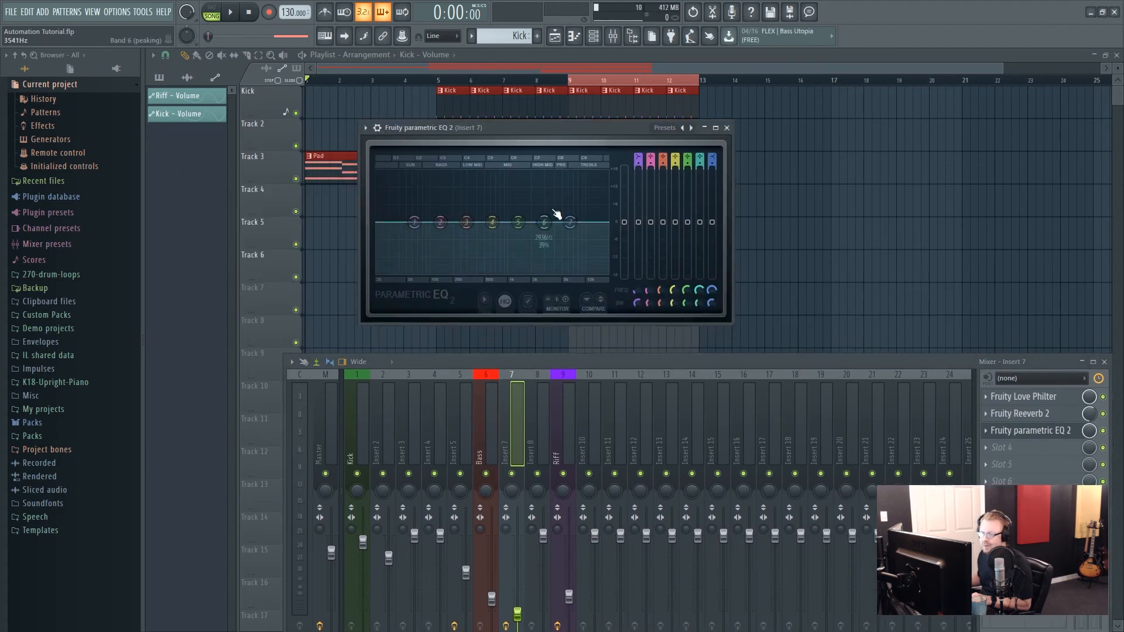
Step: Change band 7 of the parametric EQ to a low pass filter
right_click(570, 225)
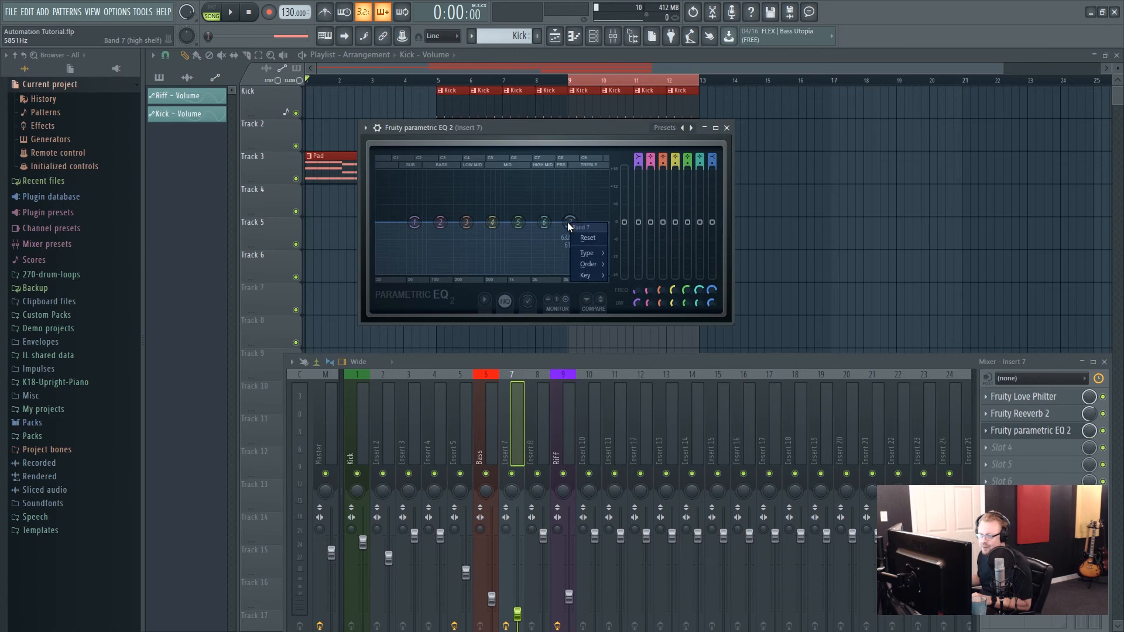
mouse_move(591, 252)
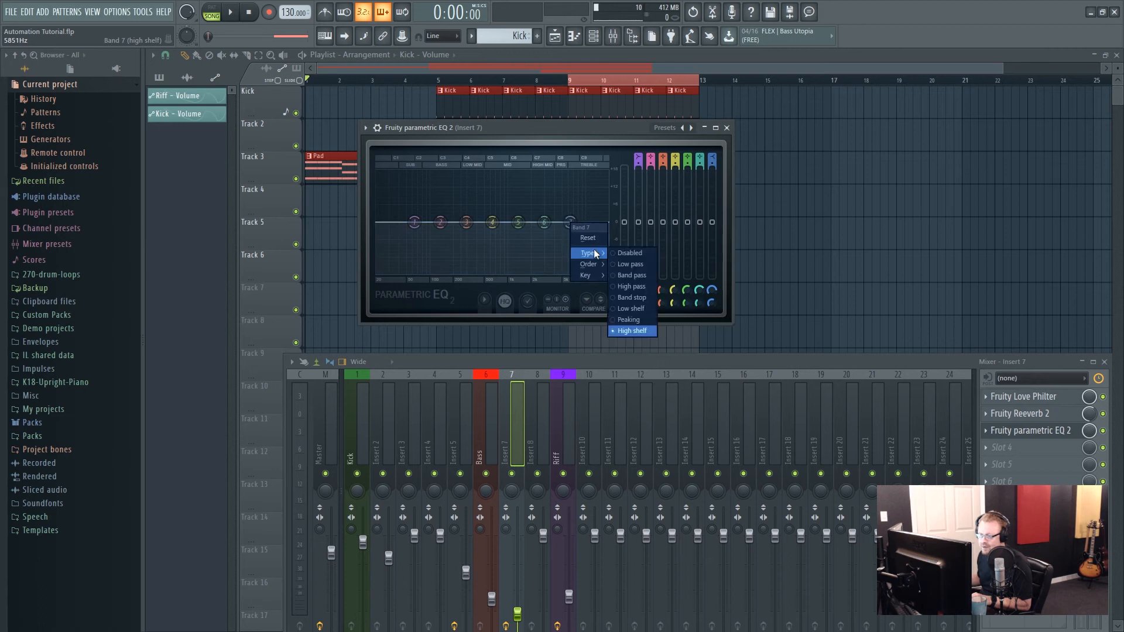
left_click(635, 265)
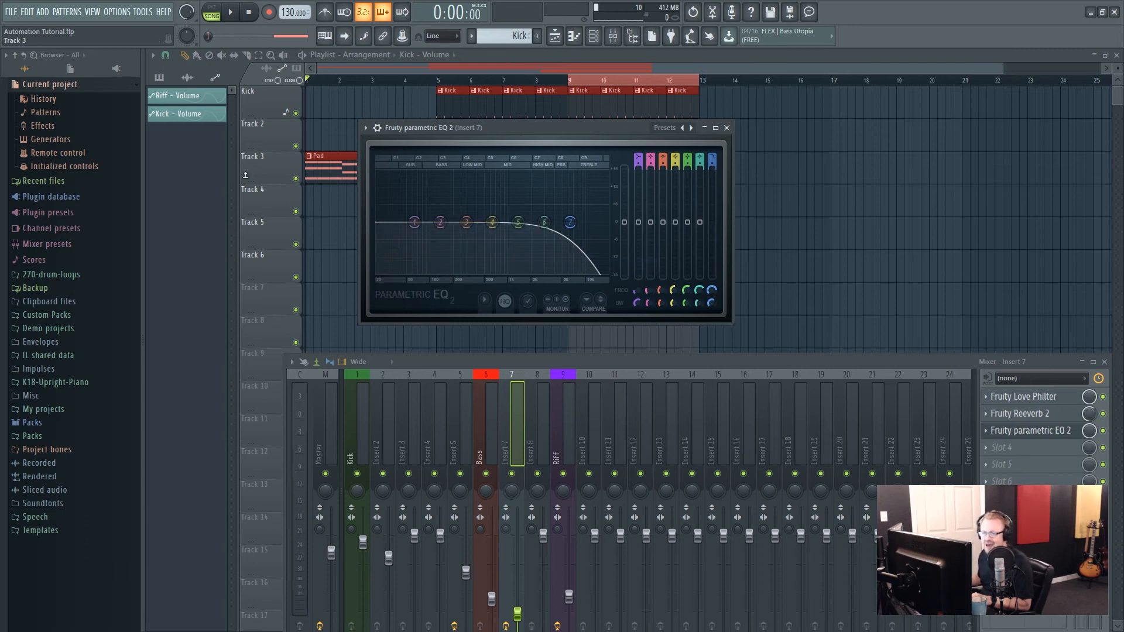
Step: Set the playlist's time selection to bars 1 through 4, covering the first Pad clip
left_click_drag(410, 127, 504, 132)
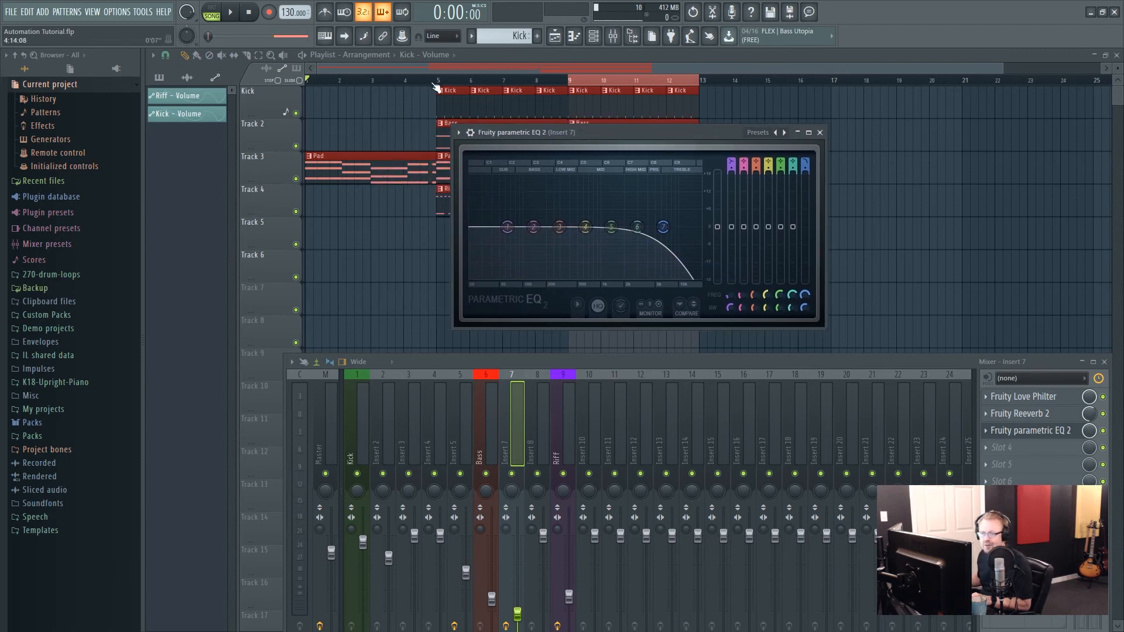
left_click_drag(439, 85, 297, 70)
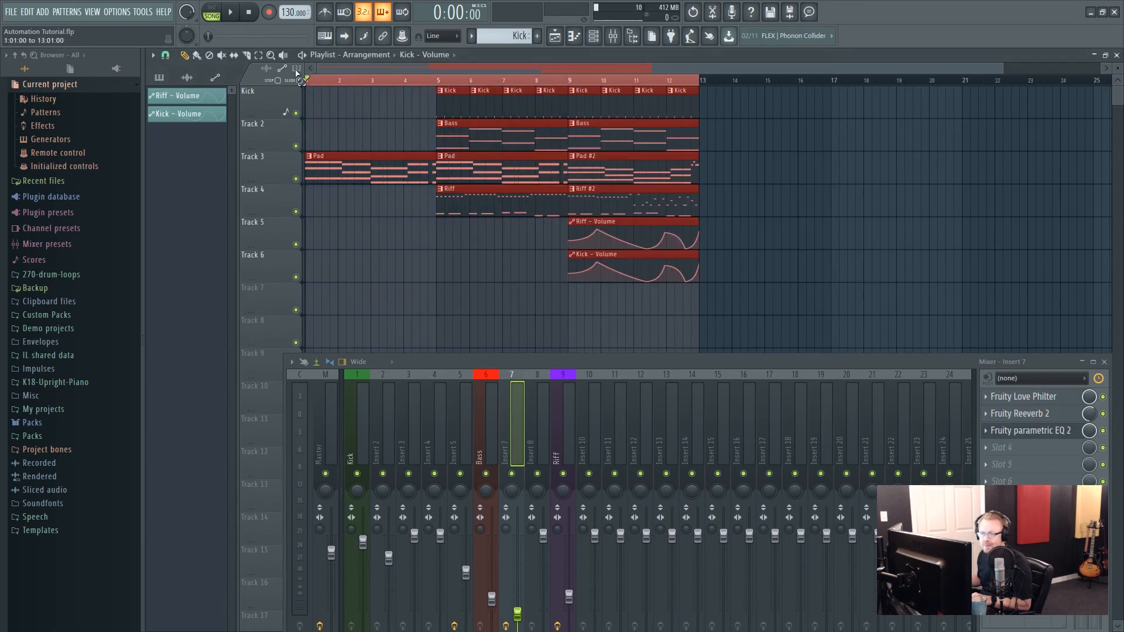
left_click_drag(703, 86, 438, 82)
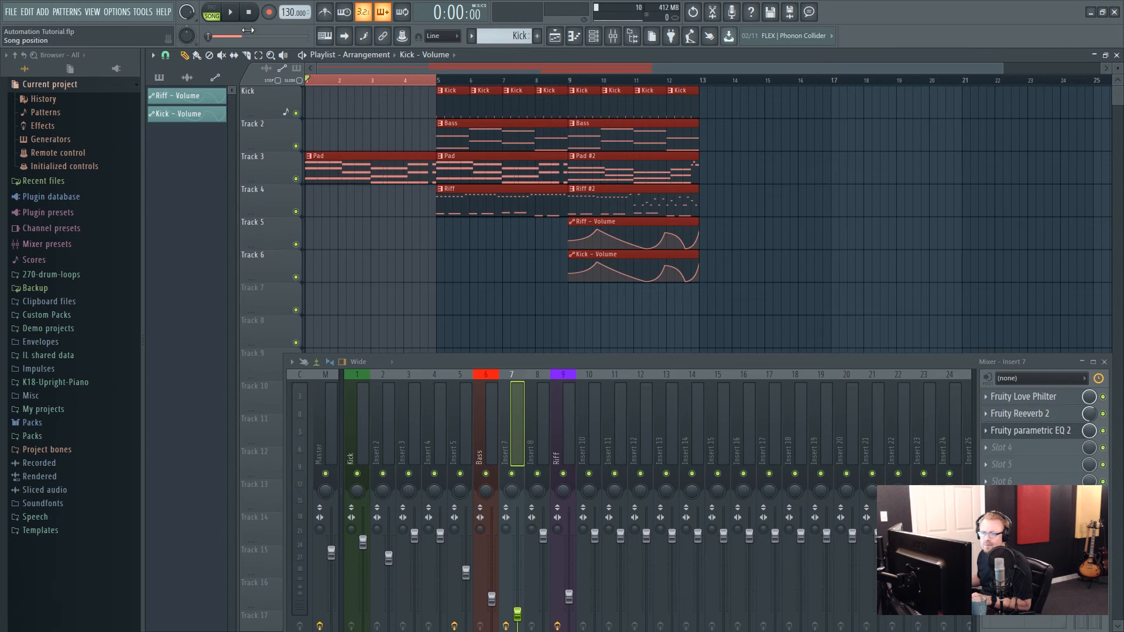
Step: Play the selected bars with Insert 7's parametric EQ open, test band 7's cutoff frequency, and stop playback
left_click(232, 12)
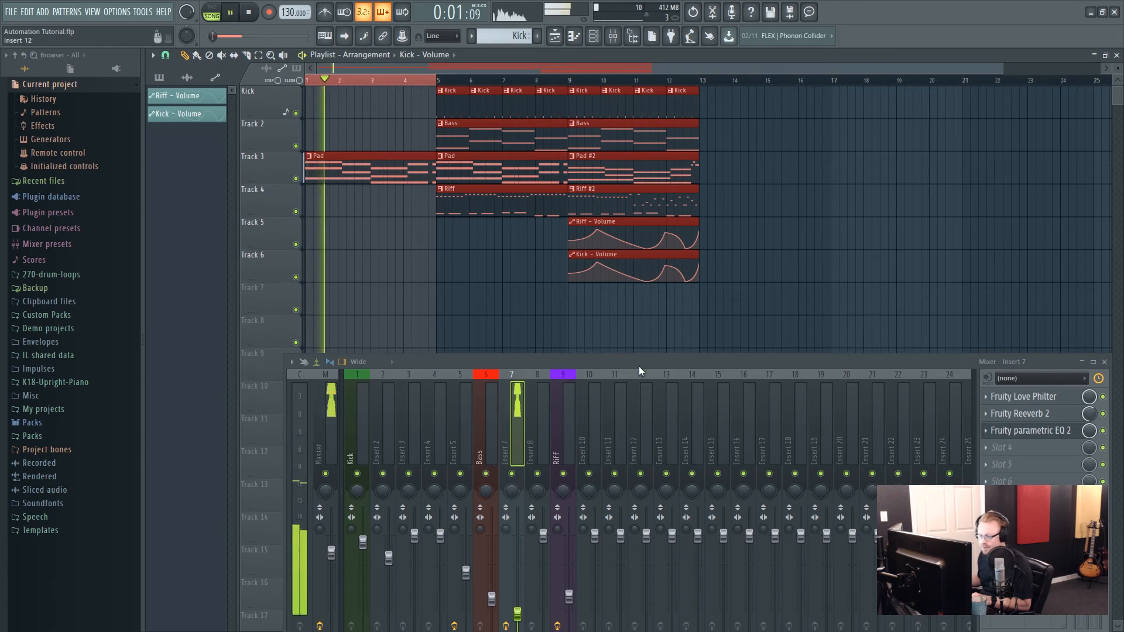
left_click(1030, 430)
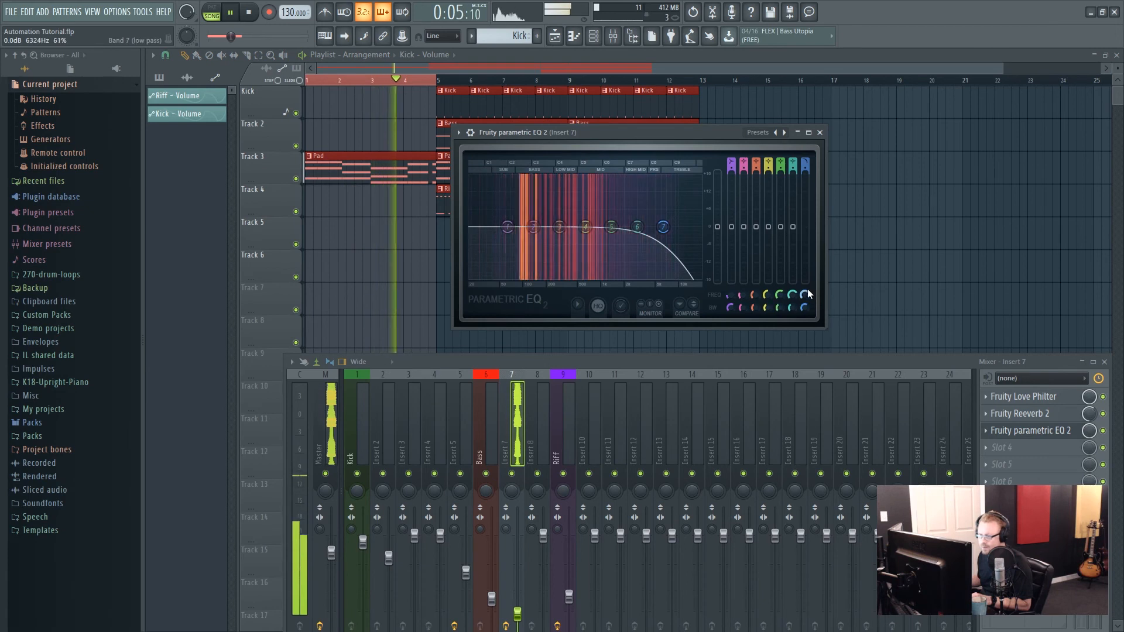
mouse_move(660, 227)
left_mouse_down()
mouse_move(567, 226)
mouse_move(660, 227)
left_mouse_up()
left_click(249, 13)
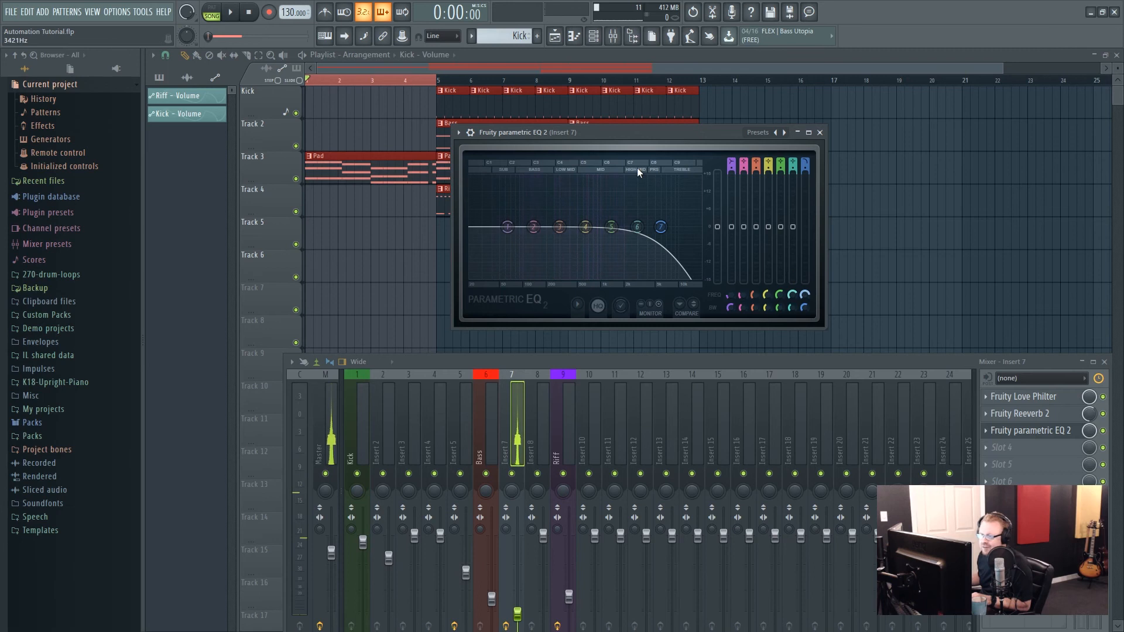
Step: Create an automation clip for the band 7 frequency of Insert 7's parametric EQ over the selected bars
left_click_drag(630, 130, 716, 115)
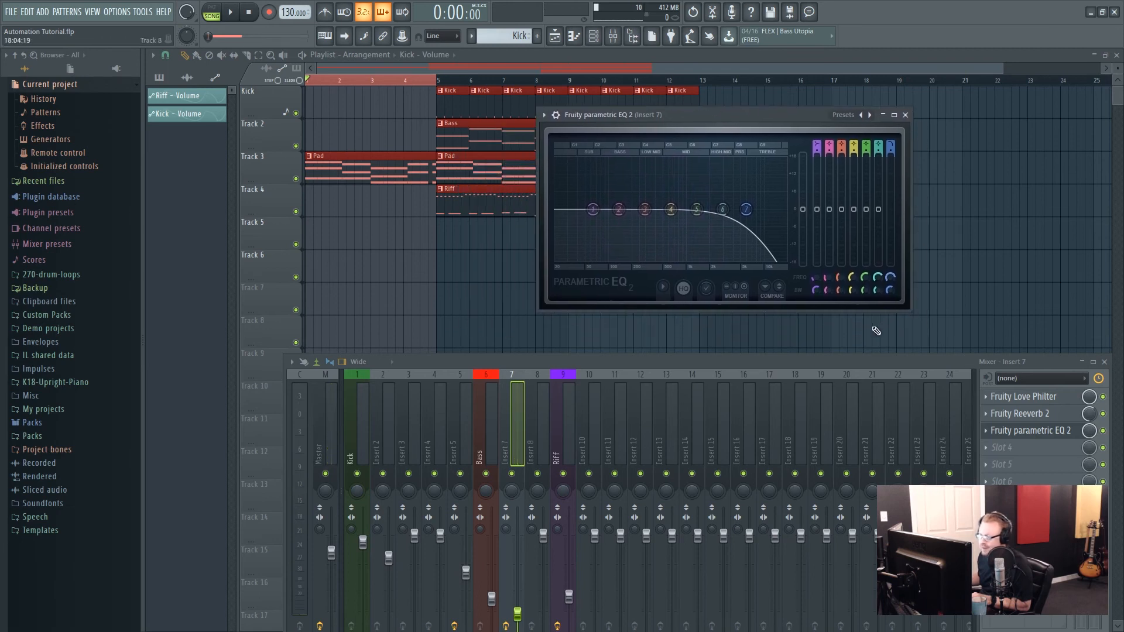
right_click(891, 278)
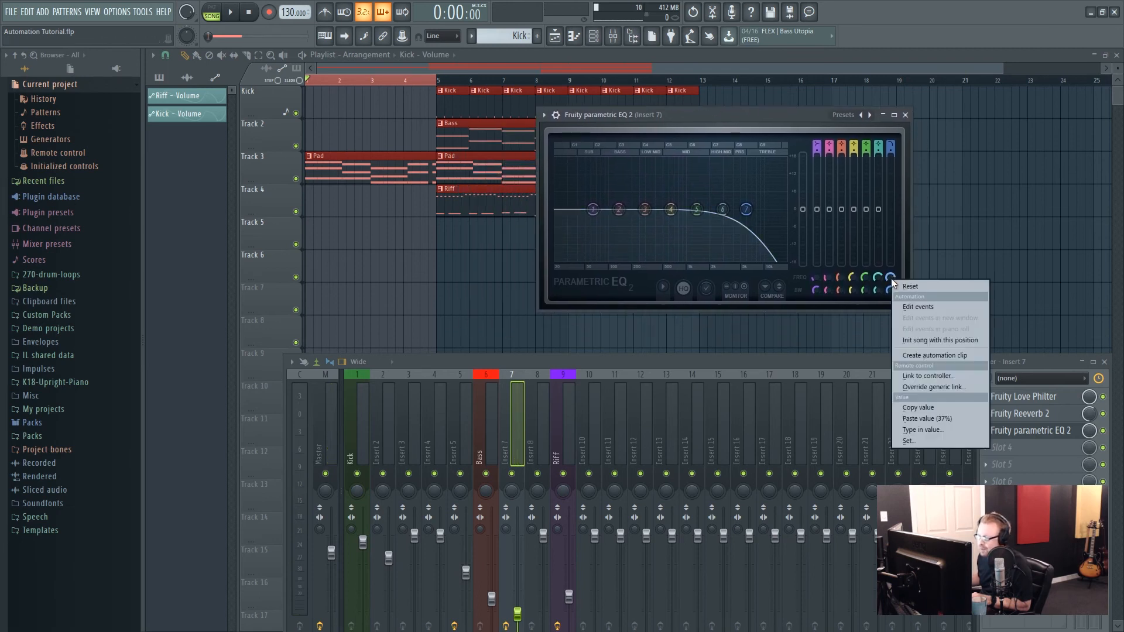
left_click(933, 356)
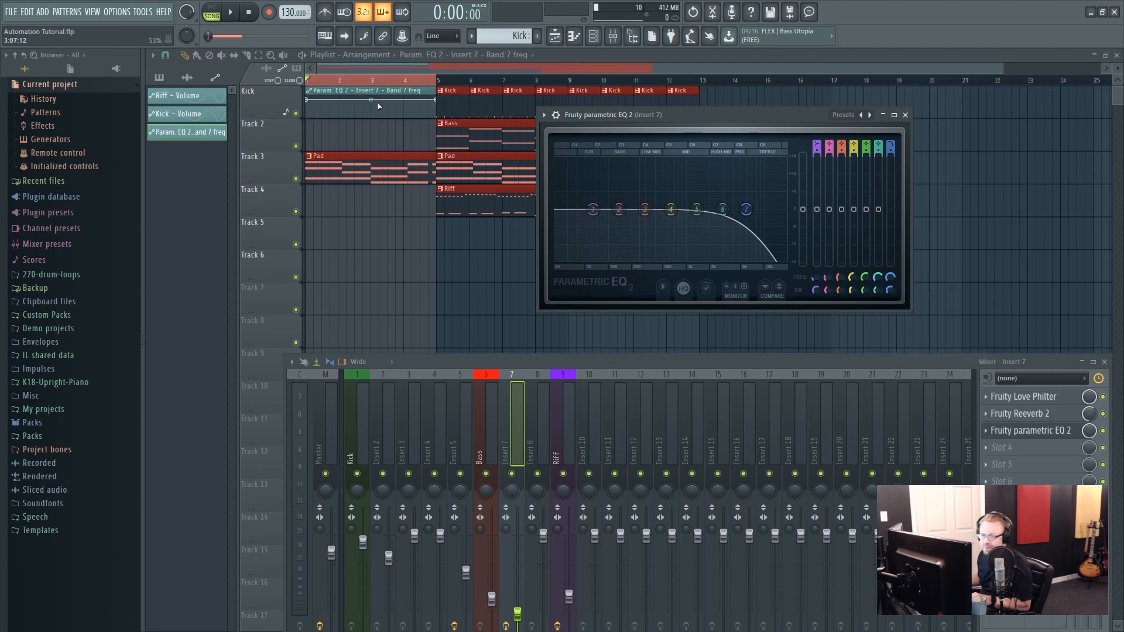
Step: Move the band 7 frequency clip to Track 4 and lower its starting point so the cutoff ramps upward
left_click_drag(356, 95, 352, 208)
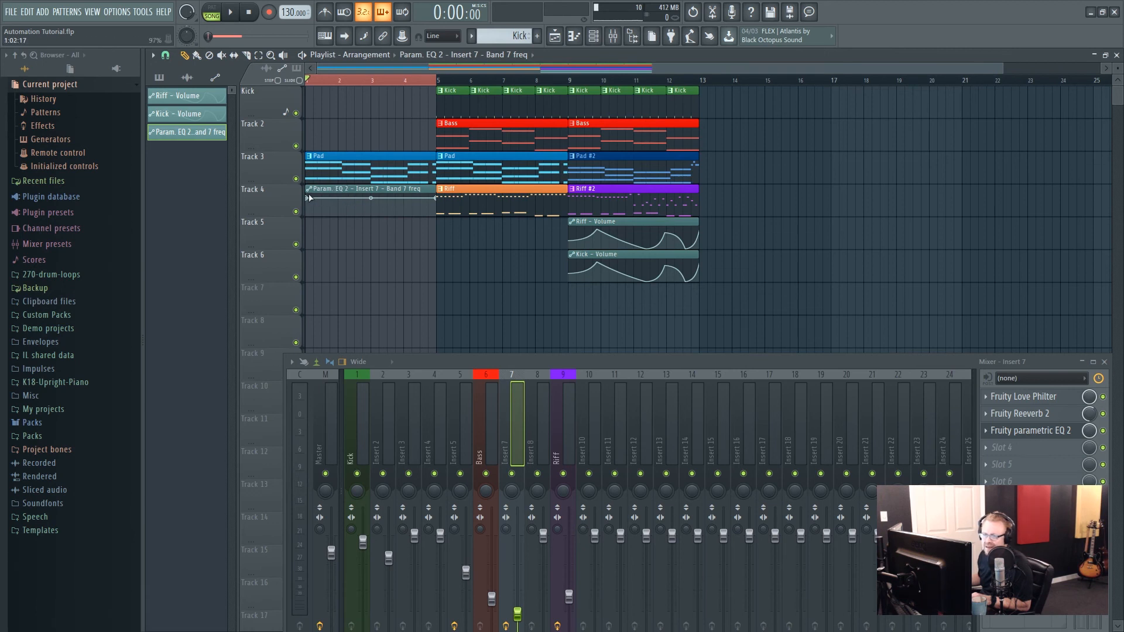
left_click_drag(308, 199, 310, 211)
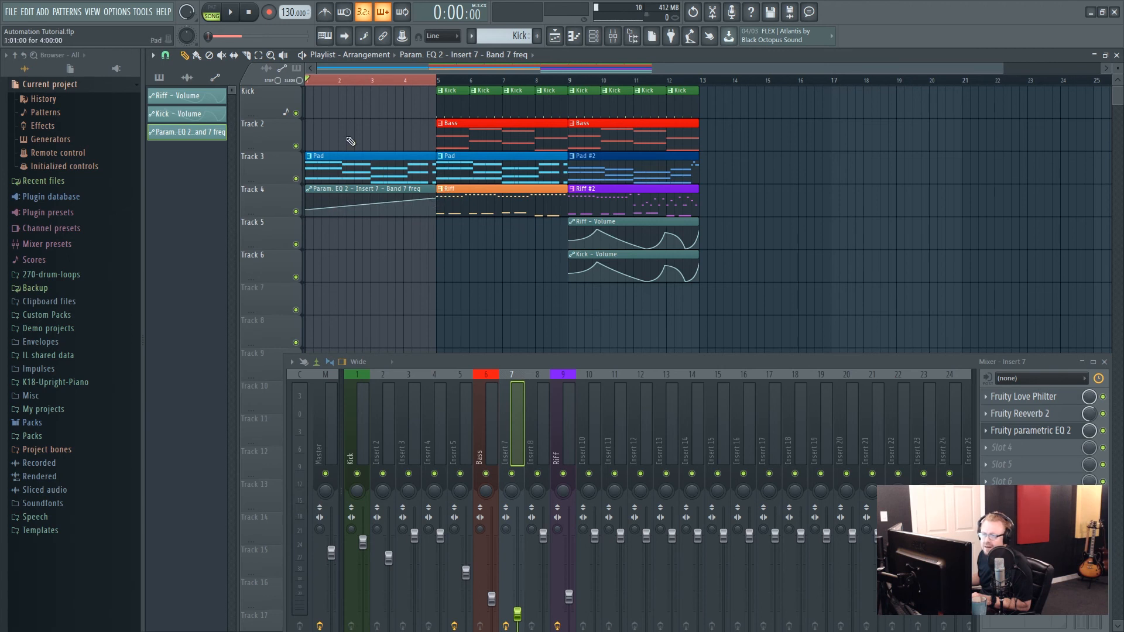
Step: Reopen Insert 7's parametric EQ, make its window detached, and place it clear of the filter automation clip
left_click(1022, 430)
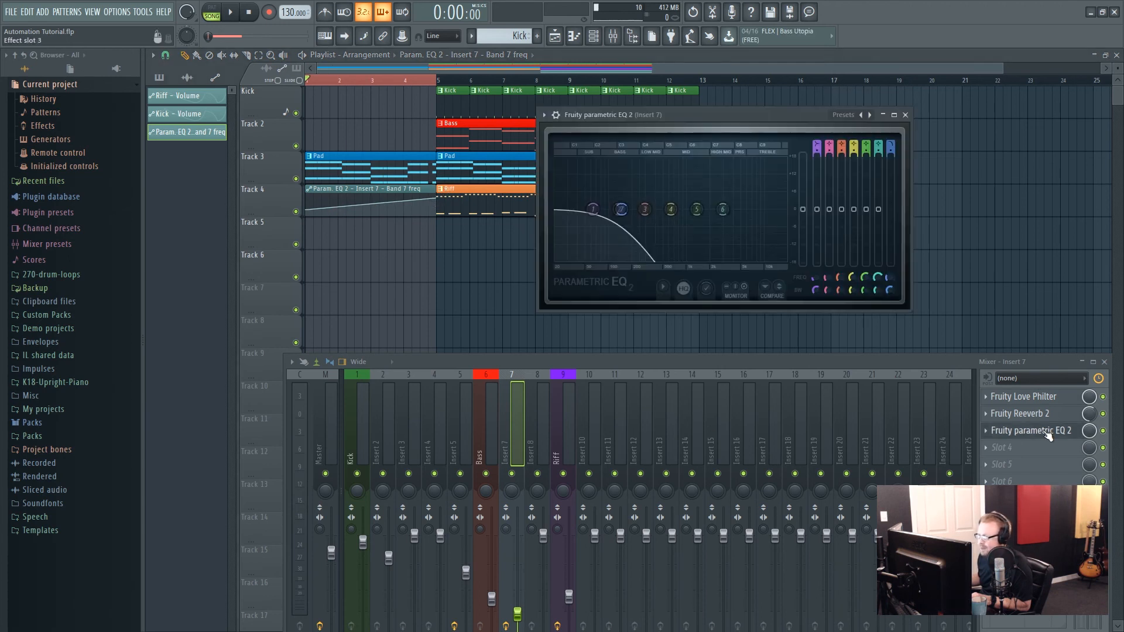
left_click(545, 116)
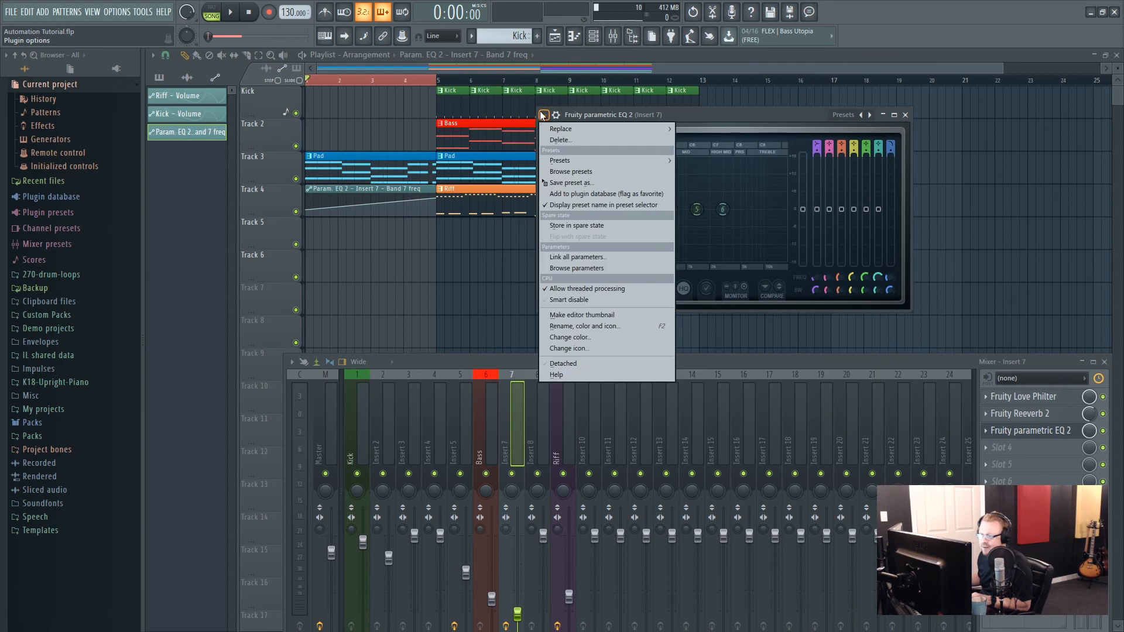
left_click(578, 362)
left_click_drag(714, 115, 865, 105)
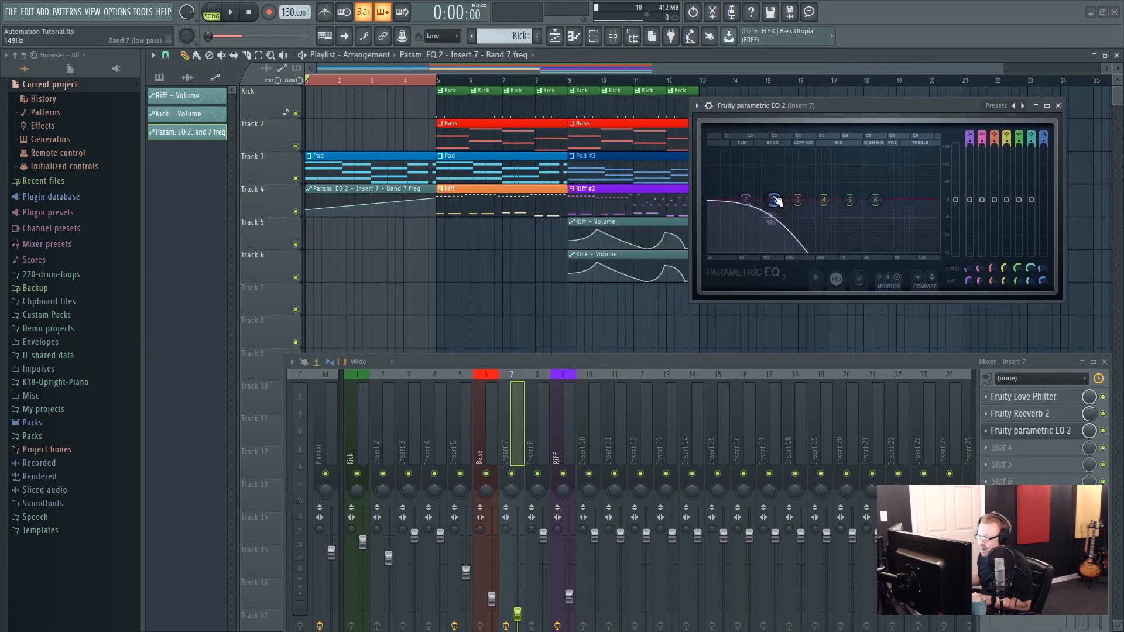
Step: Check how band 7 follows the automation by moving the playhead through the first bars, then playing the selection from bar 1 and stopping
left_click(341, 83)
left_click(362, 85)
left_click(372, 85)
left_click(350, 85)
left_click(322, 82)
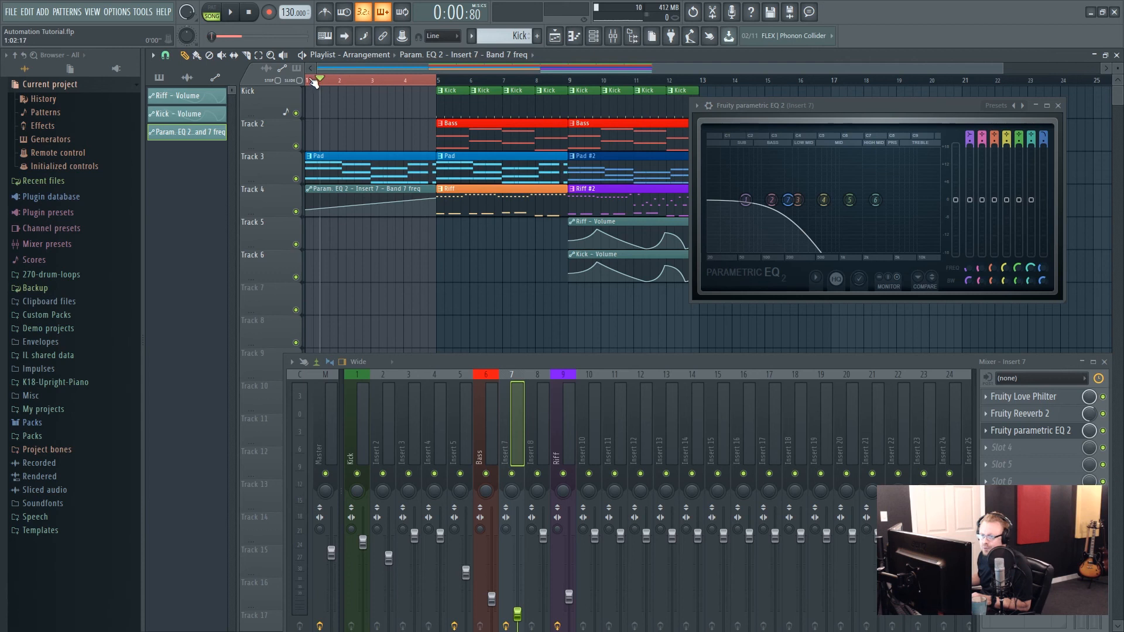
left_click(310, 83)
left_click(305, 83)
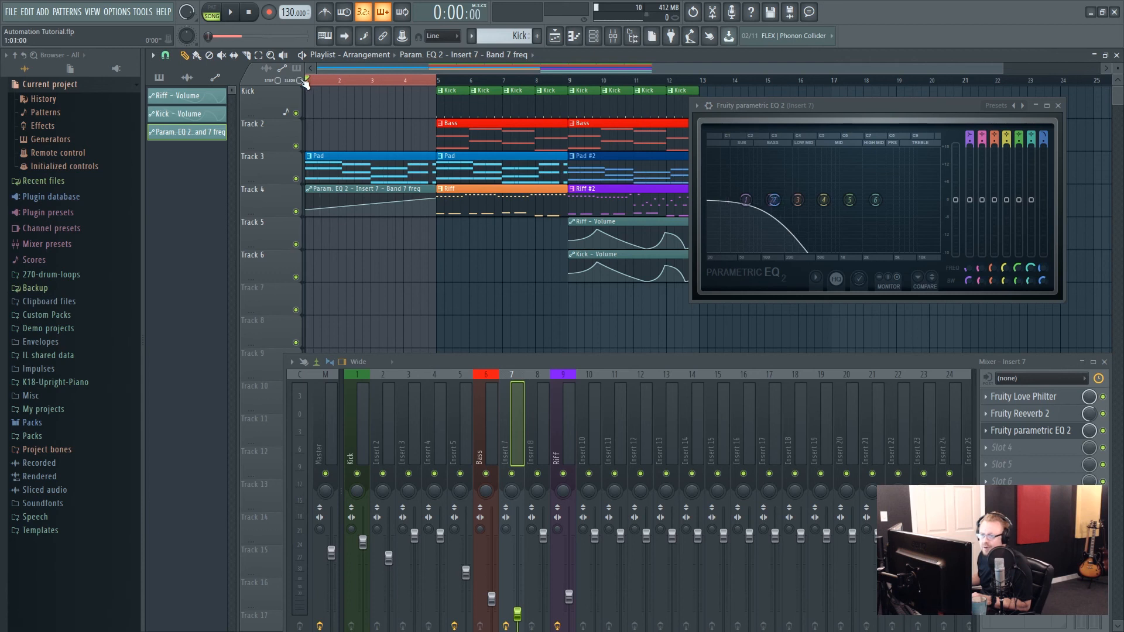
left_click(235, 16)
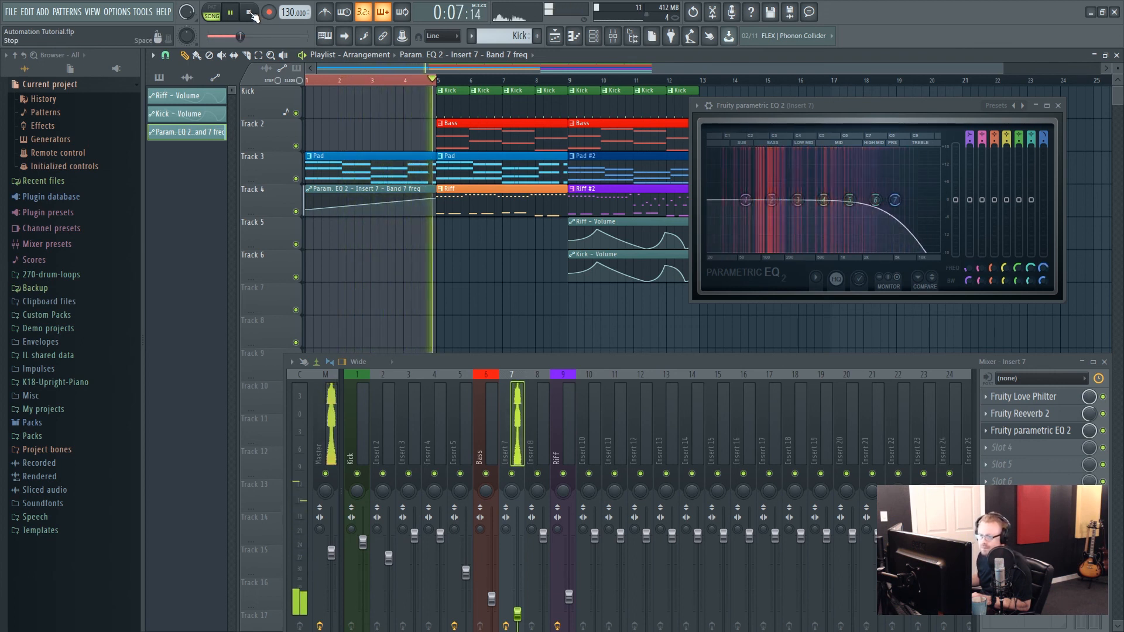
left_click(250, 13)
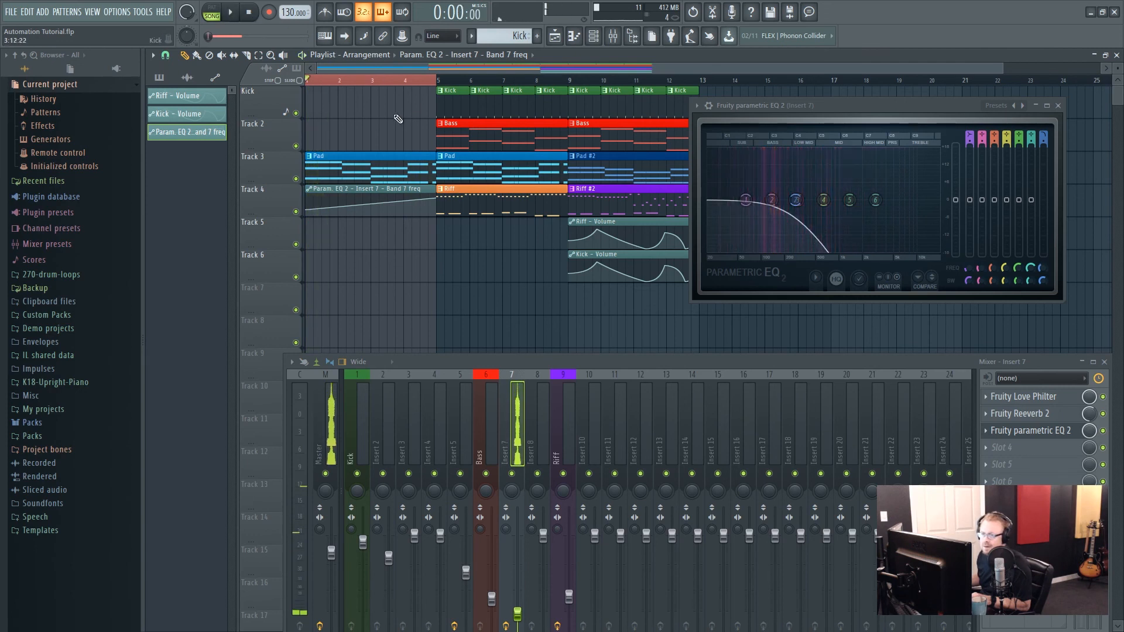
Step: Clear the time selection, play the song from the start past bar 5 to hear the filter sweep, and stop playback
double_click(449, 80)
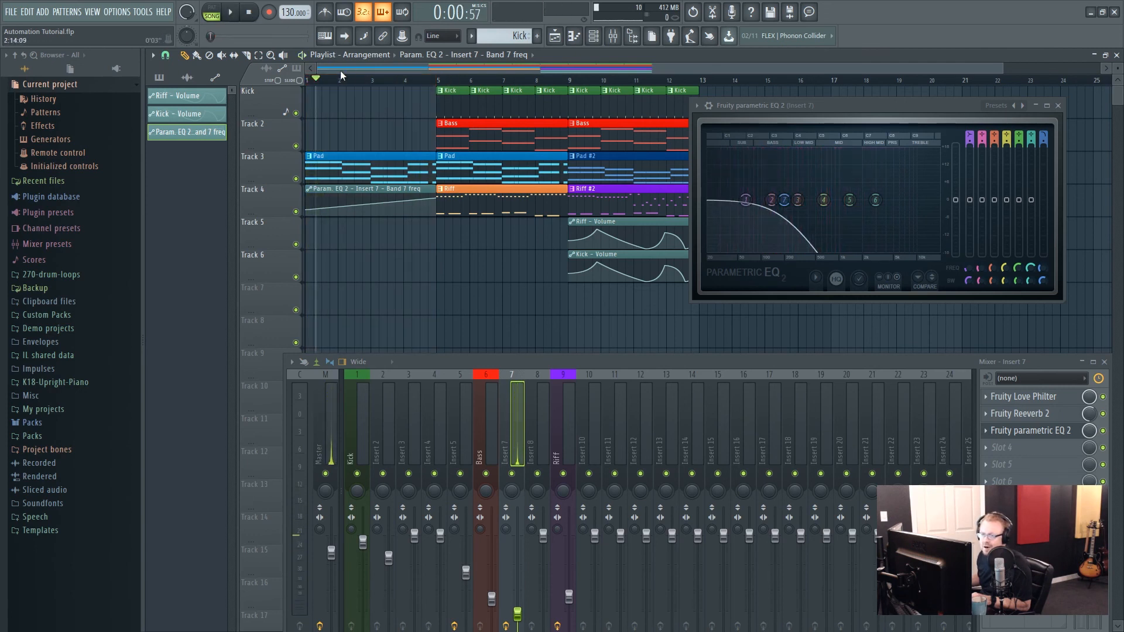
left_click(232, 17)
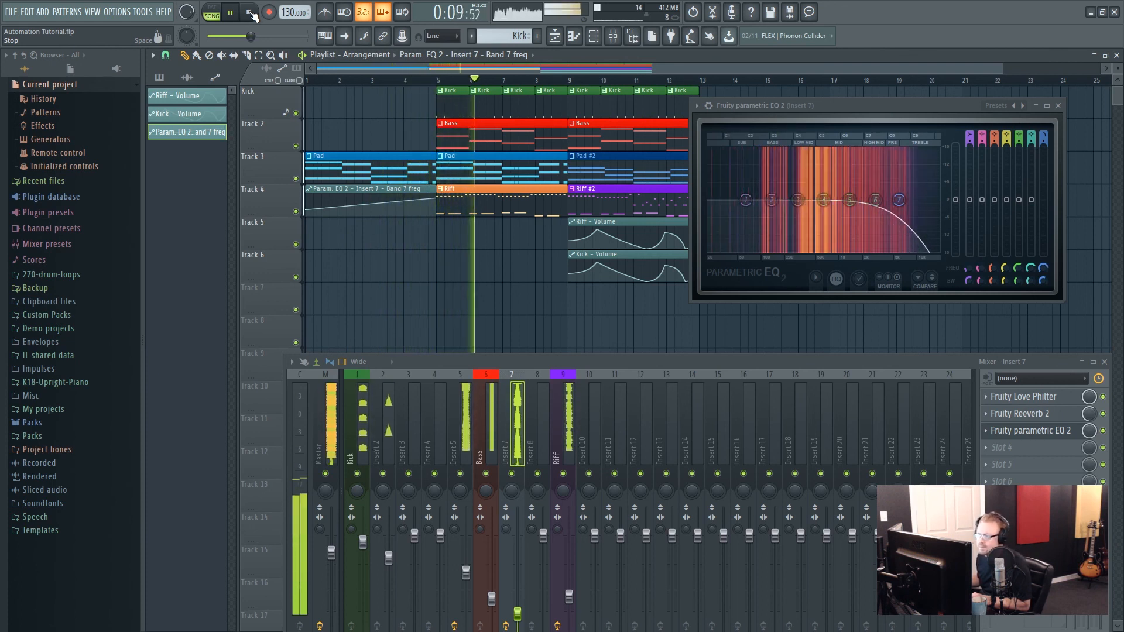
left_click(252, 13)
left_click_drag(855, 107, 821, 123)
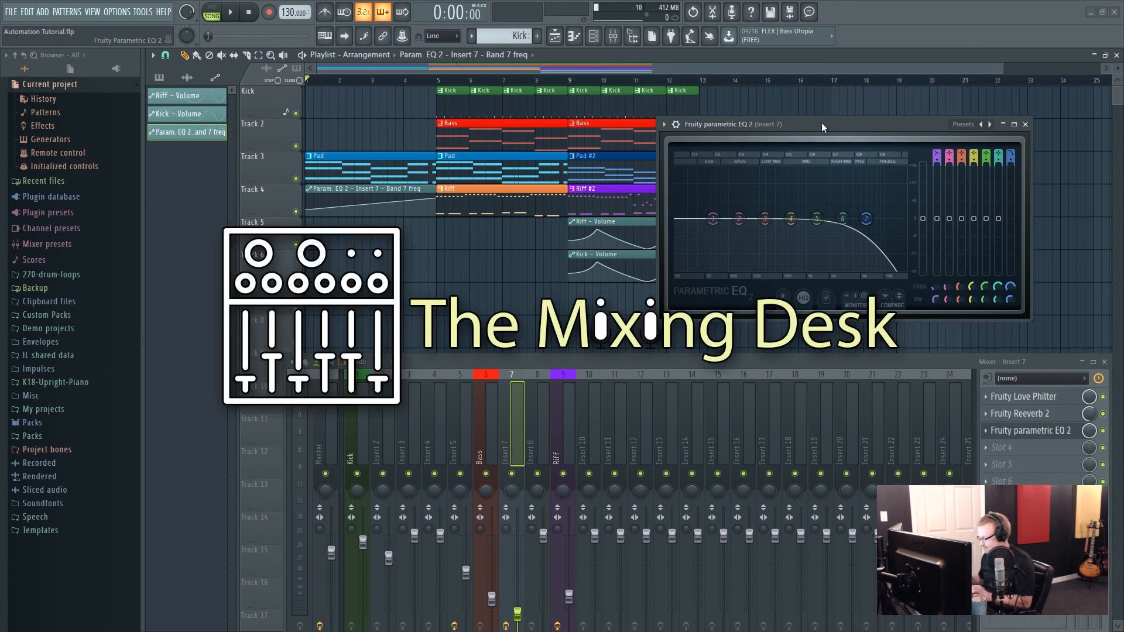
left_click(249, 14)
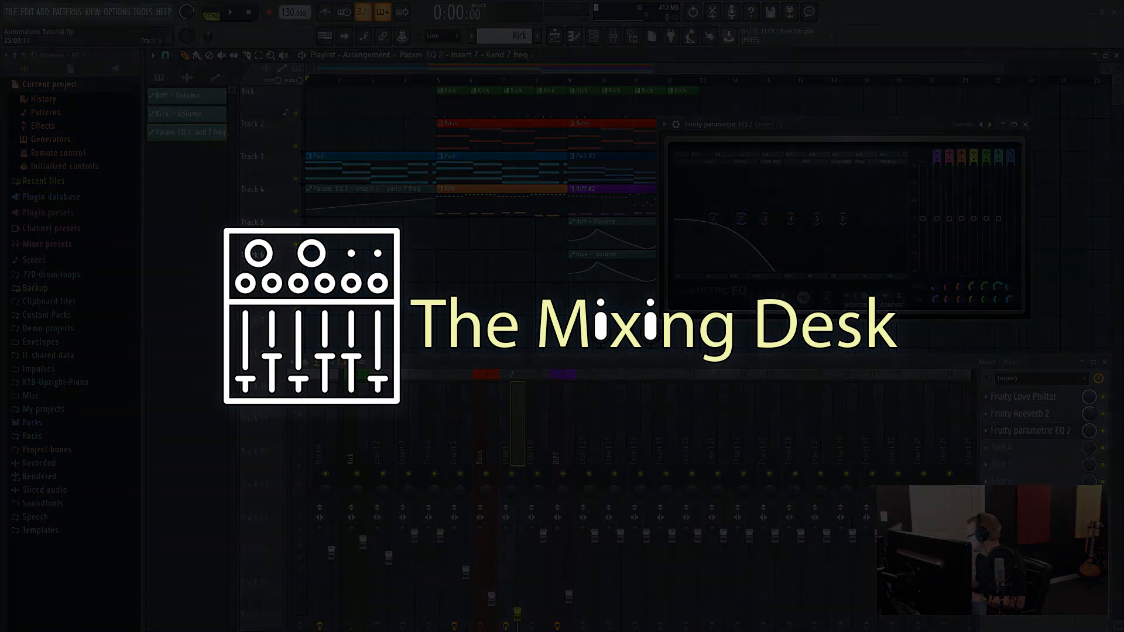